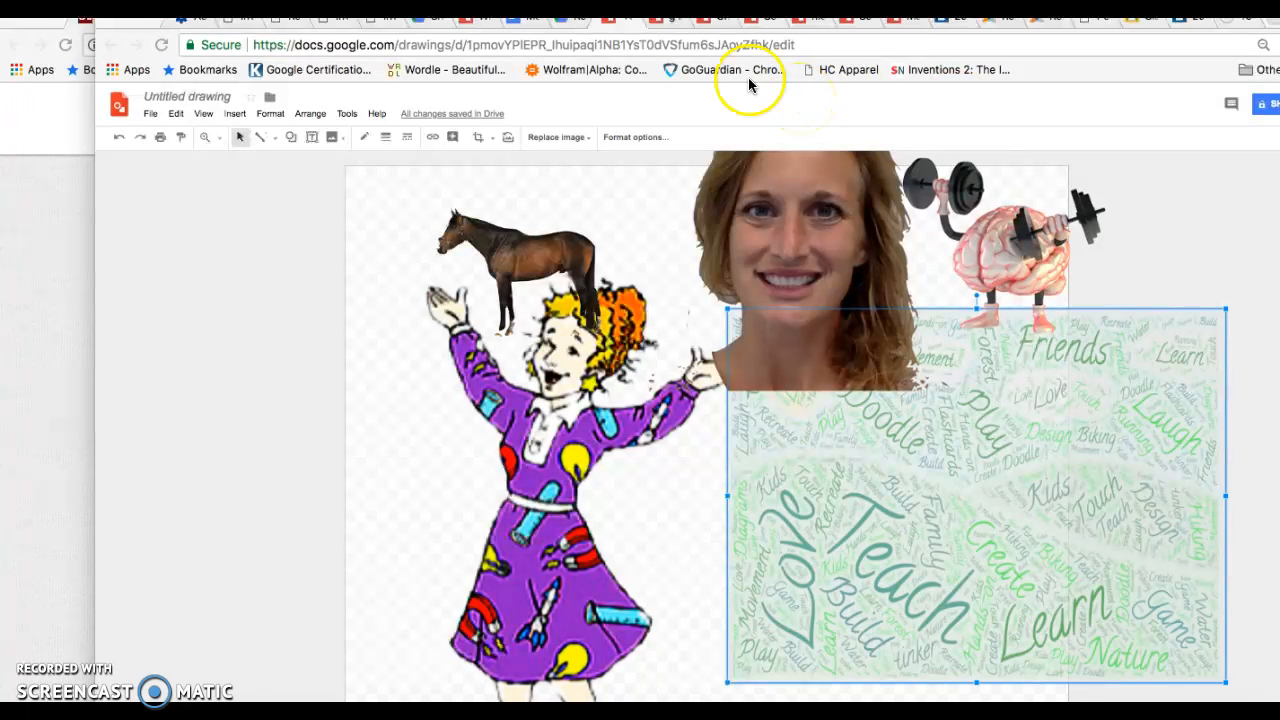
pyautogui.click(238, 115)
pyautogui.moveTo(251, 134)
pyautogui.click(420, 141)
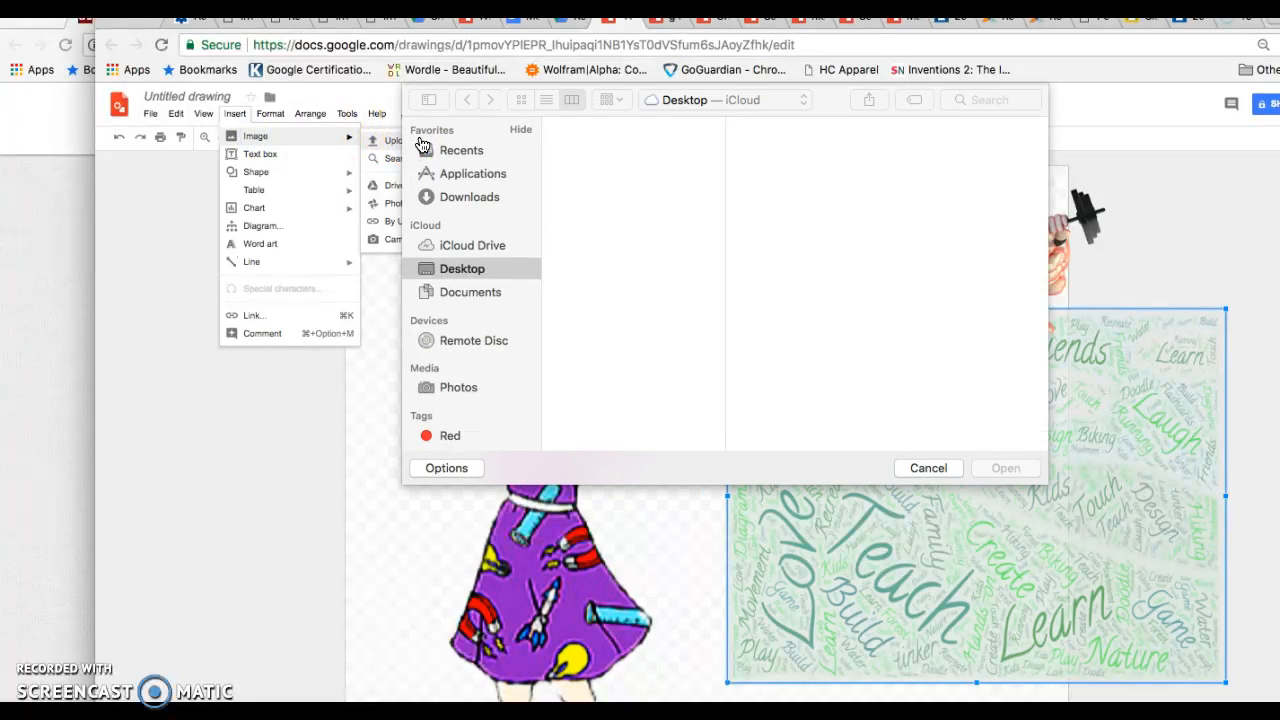
pyautogui.scroll(-10, 645, 295)
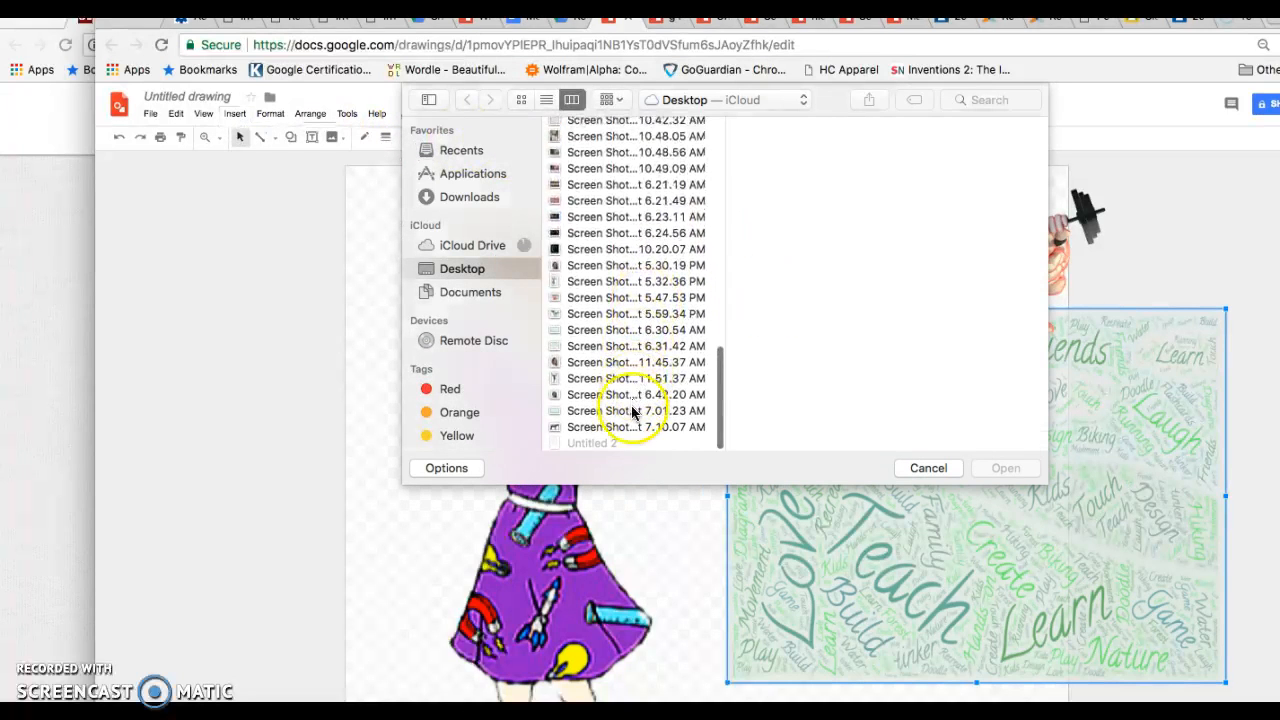
pyautogui.click(625, 427)
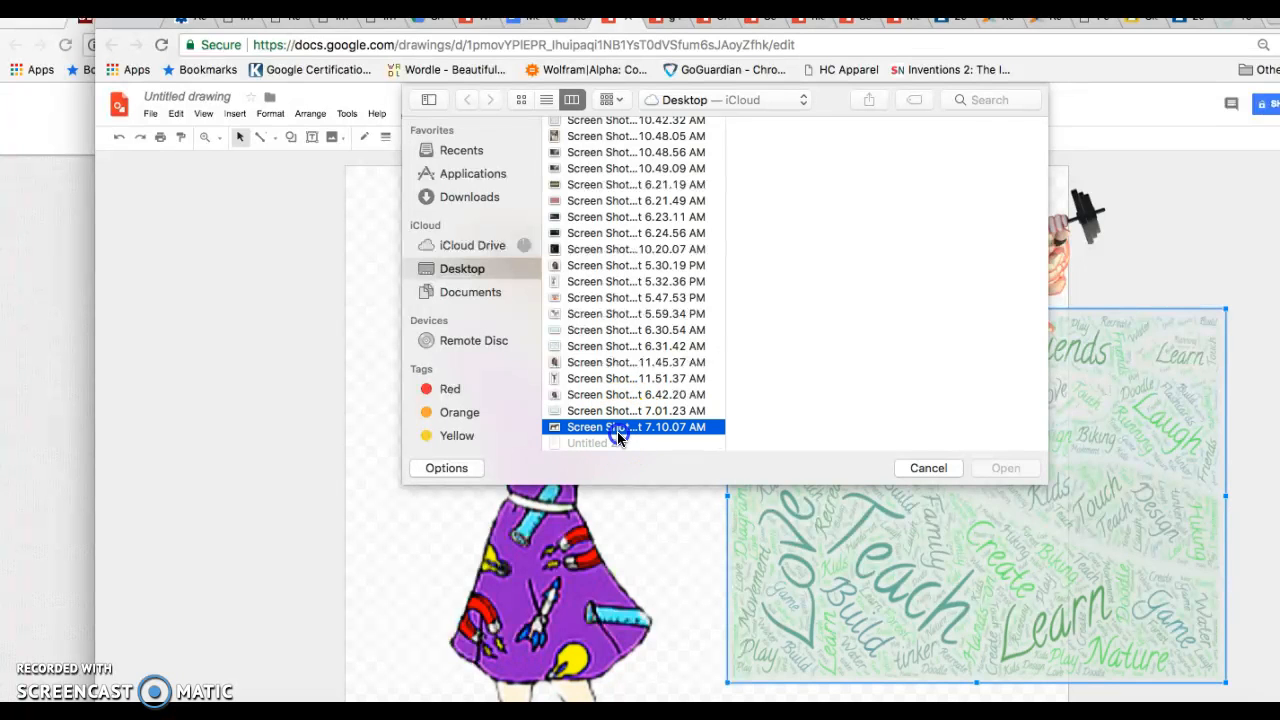
pyautogui.click(975, 469)
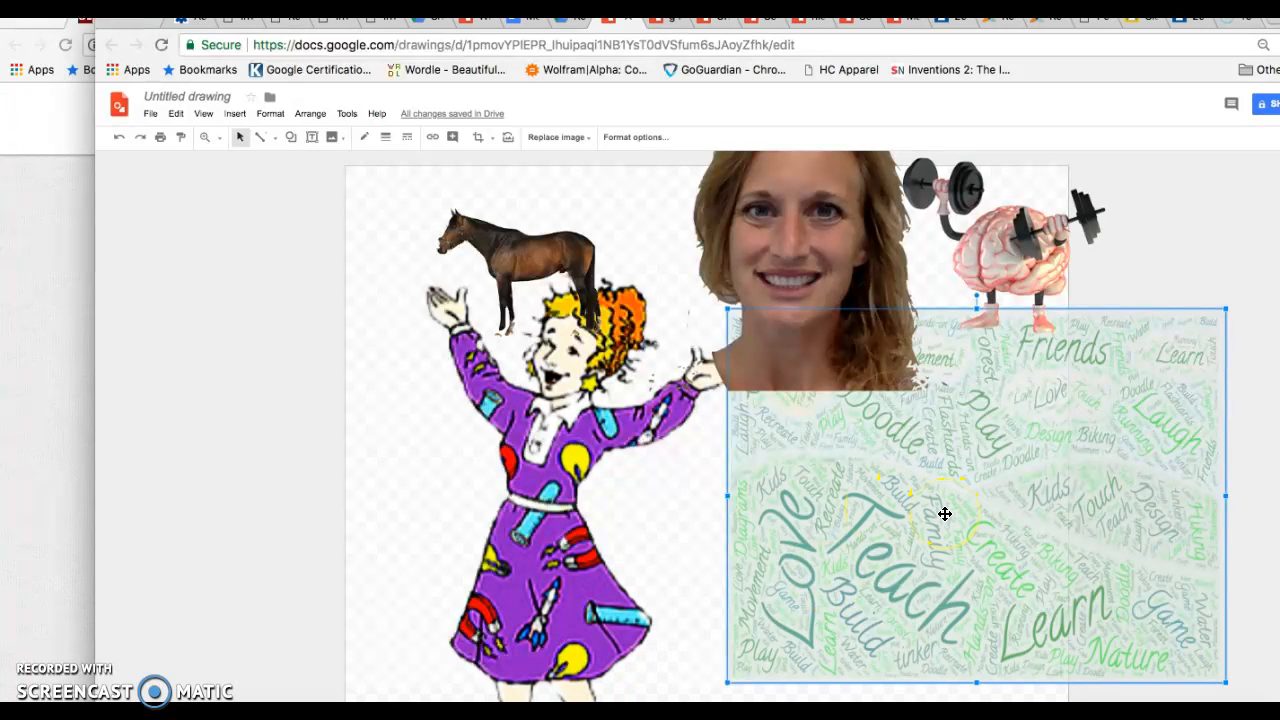
# Draw a rectangle covering the whole page and fill it with dark green
pyautogui.moveTo(930, 547); pyautogui.dragTo(900, 536)
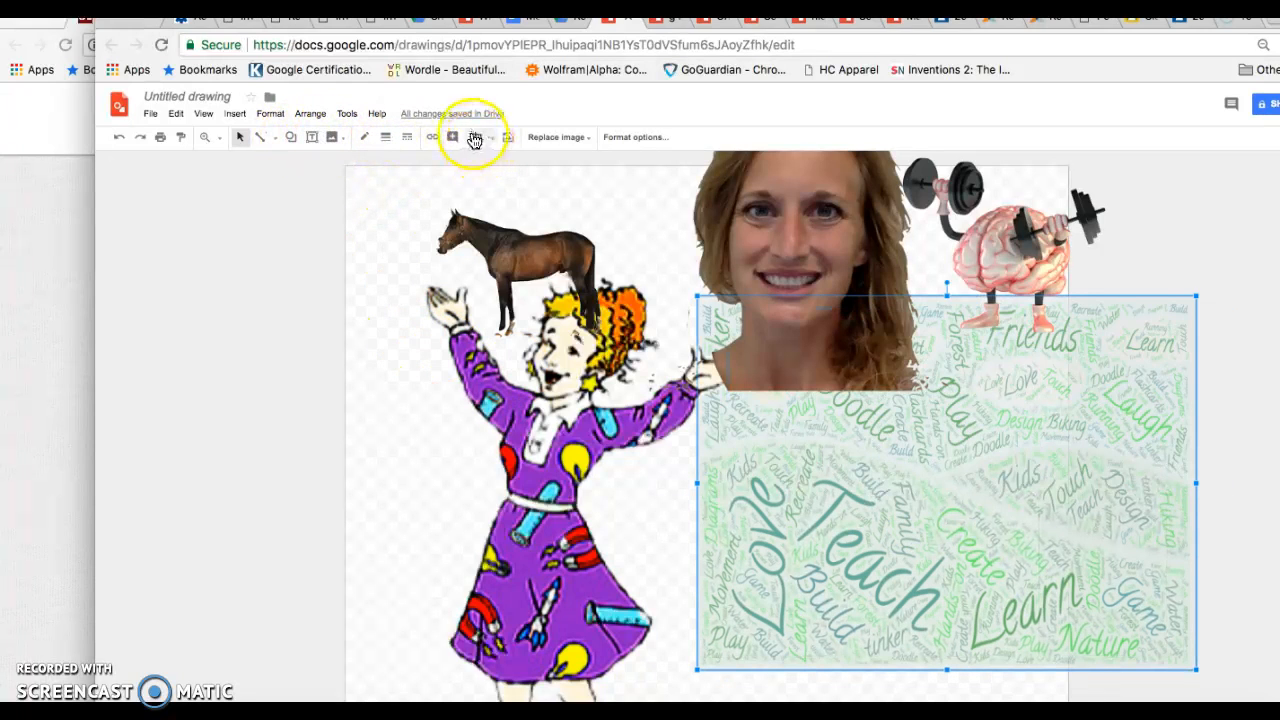
pyautogui.click(290, 137)
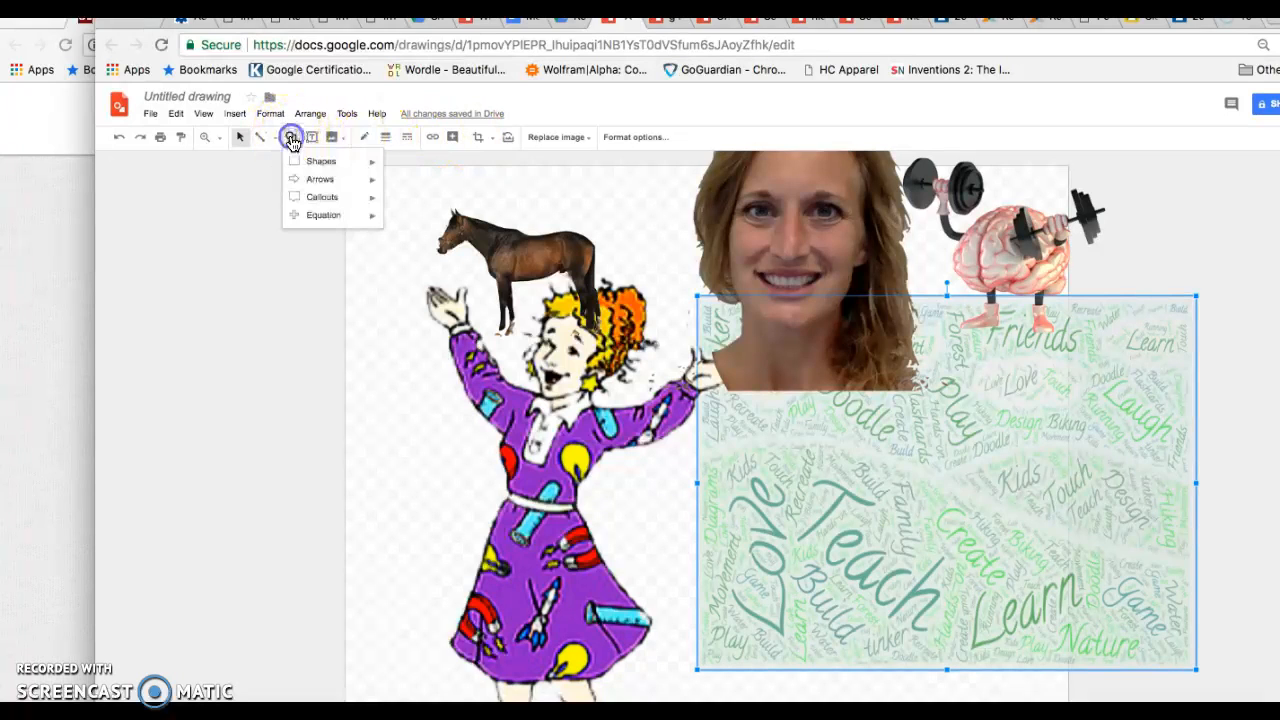
pyautogui.click(391, 165)
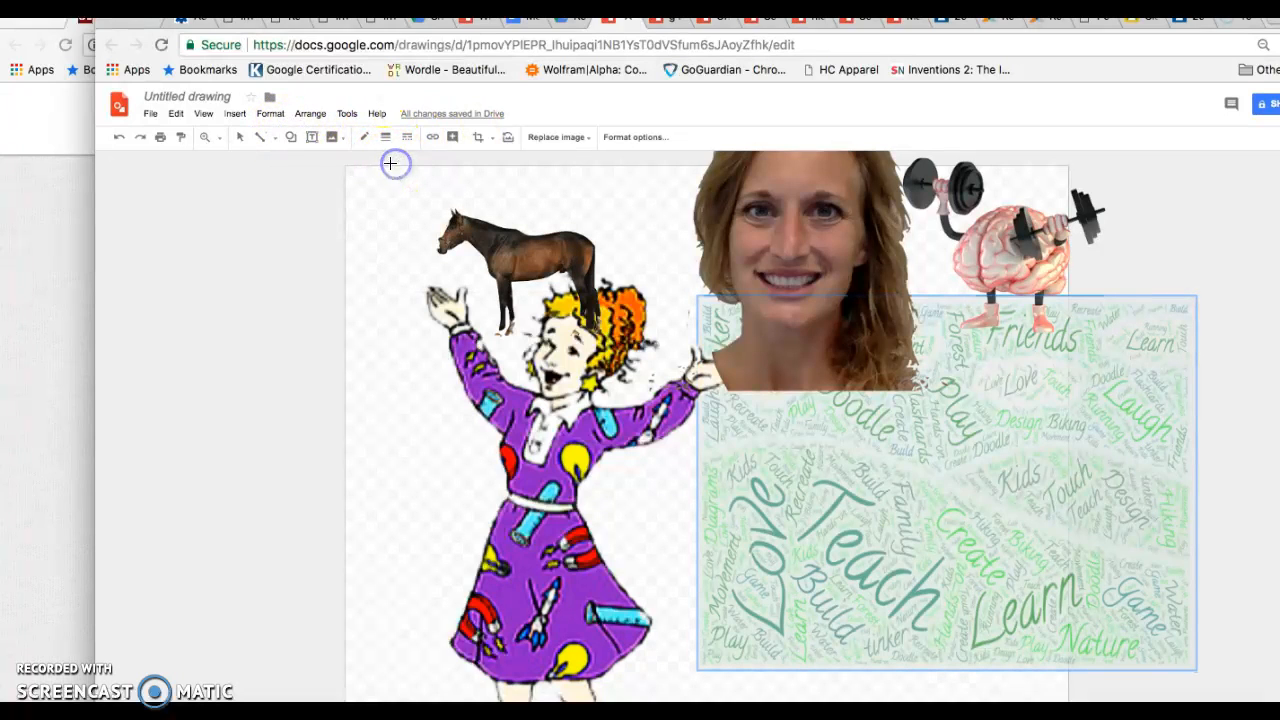
pyautogui.moveTo(345, 166); pyautogui.dragTo(1068, 700)
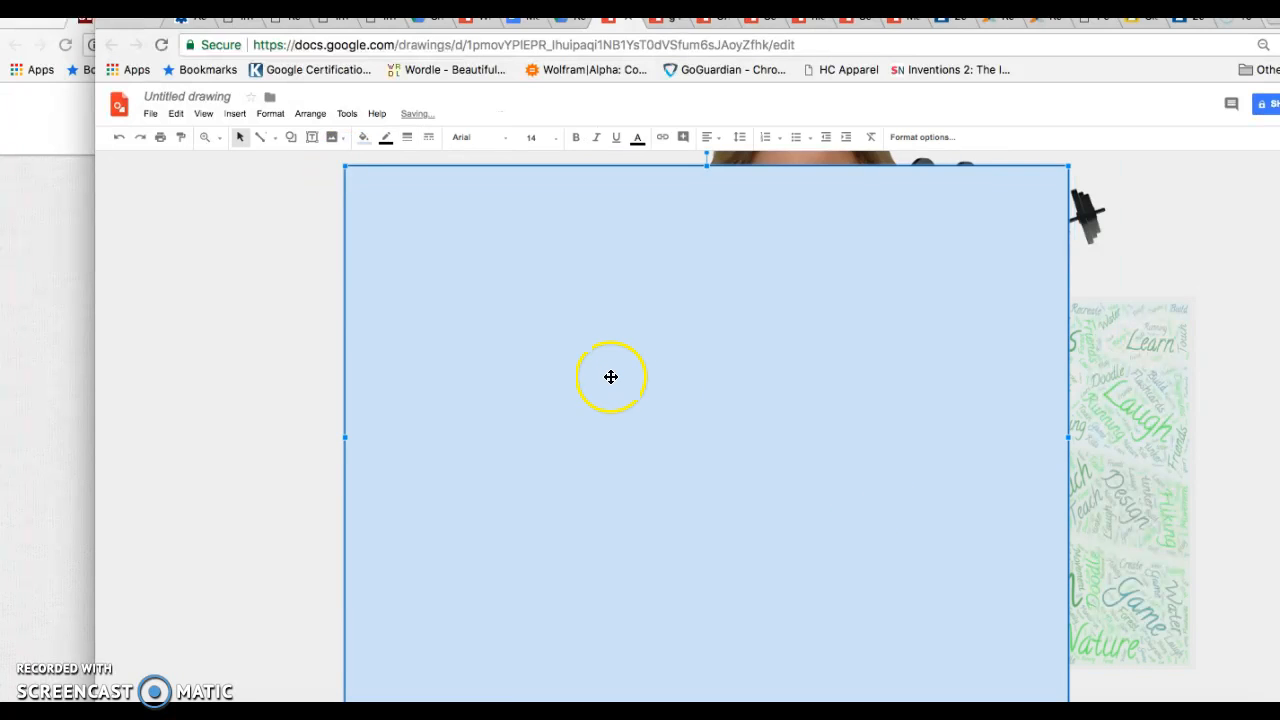
pyautogui.click(368, 145)
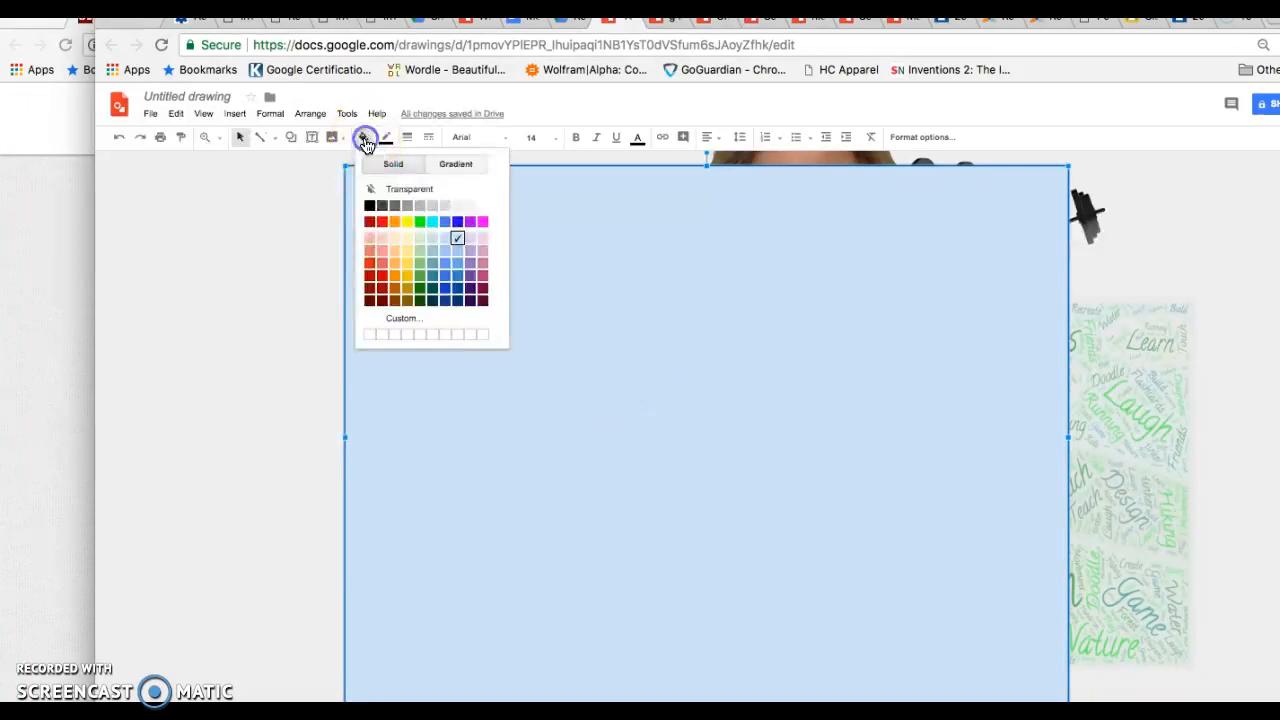
pyautogui.click(418, 298)
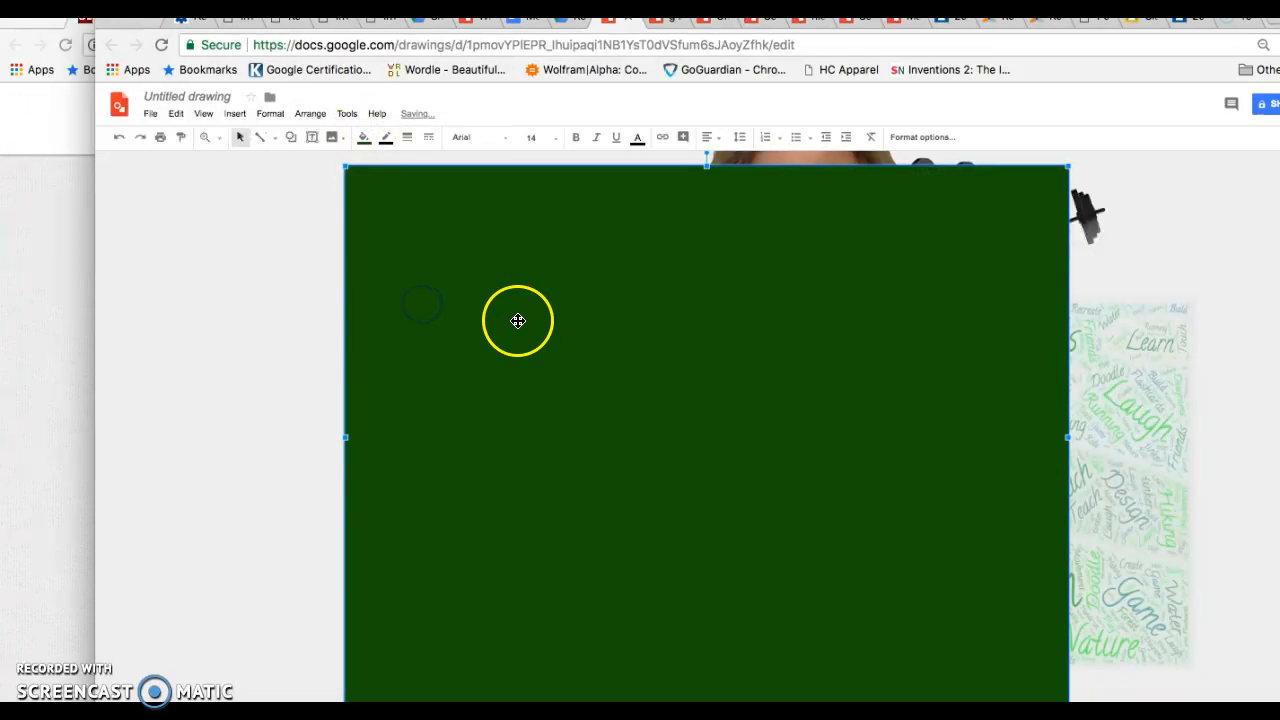
# Send the dark green rectangle to the back, behind all the images
pyautogui.rightClick(493, 330)
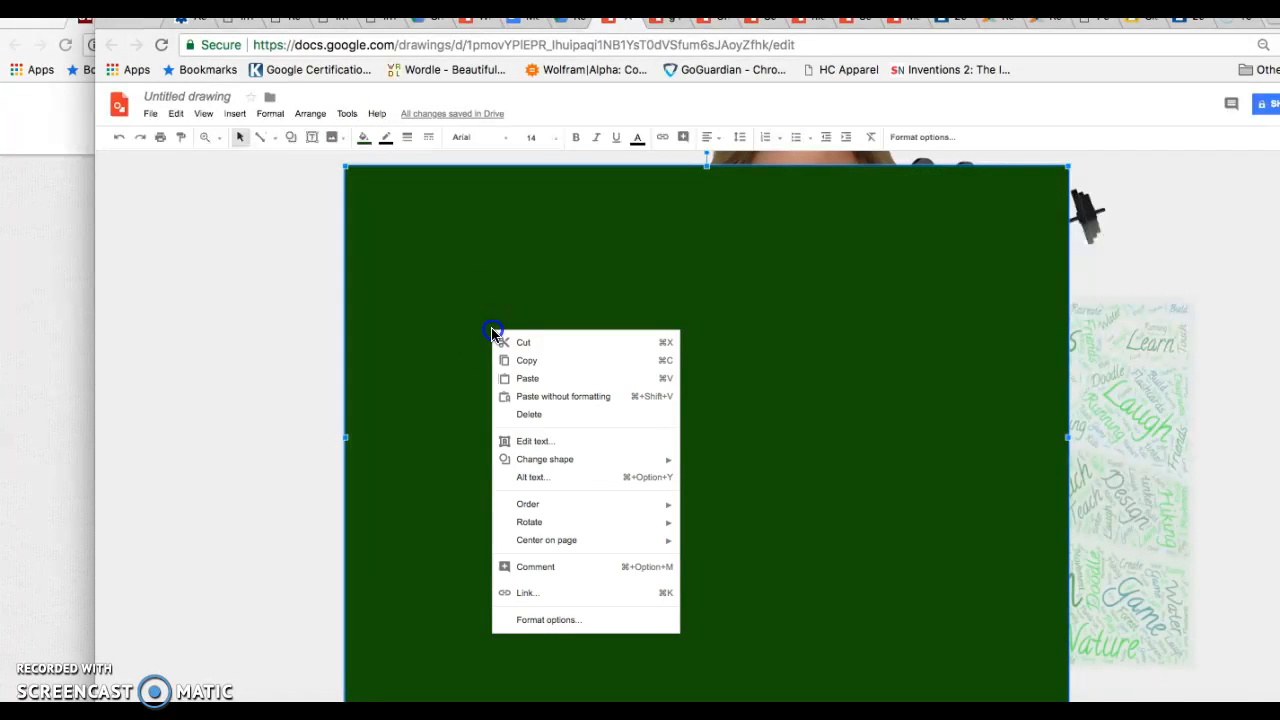
pyautogui.moveTo(552, 505)
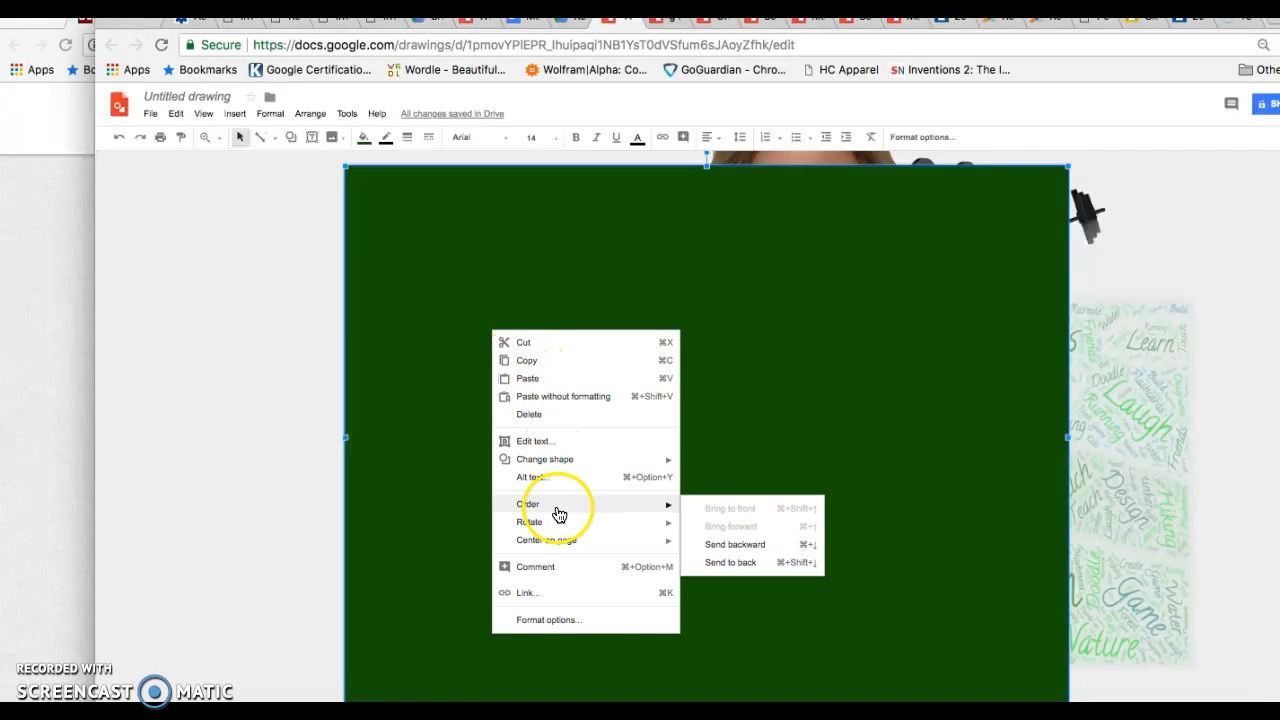
pyautogui.click(740, 562)
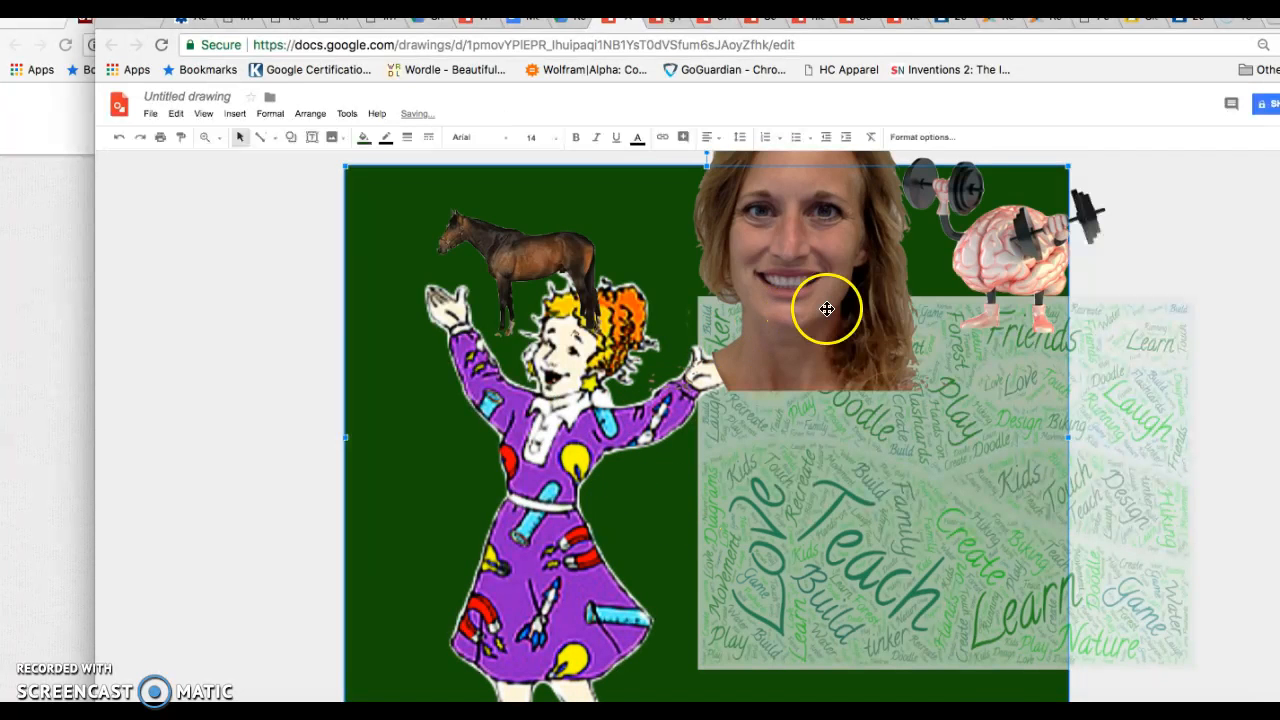
# Move the word cloud image to the page's left edge and enlarge it to span the full page width
pyautogui.click(829, 472)
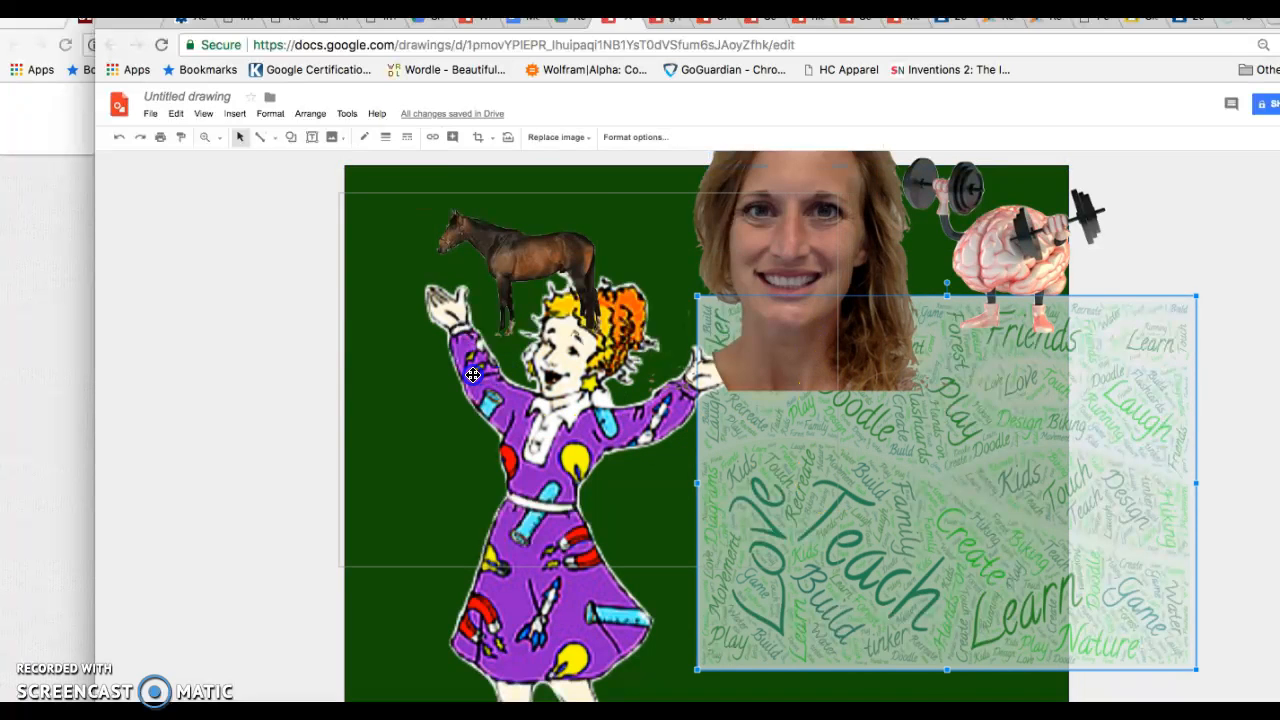
pyautogui.moveTo(479, 374); pyautogui.dragTo(479, 374)
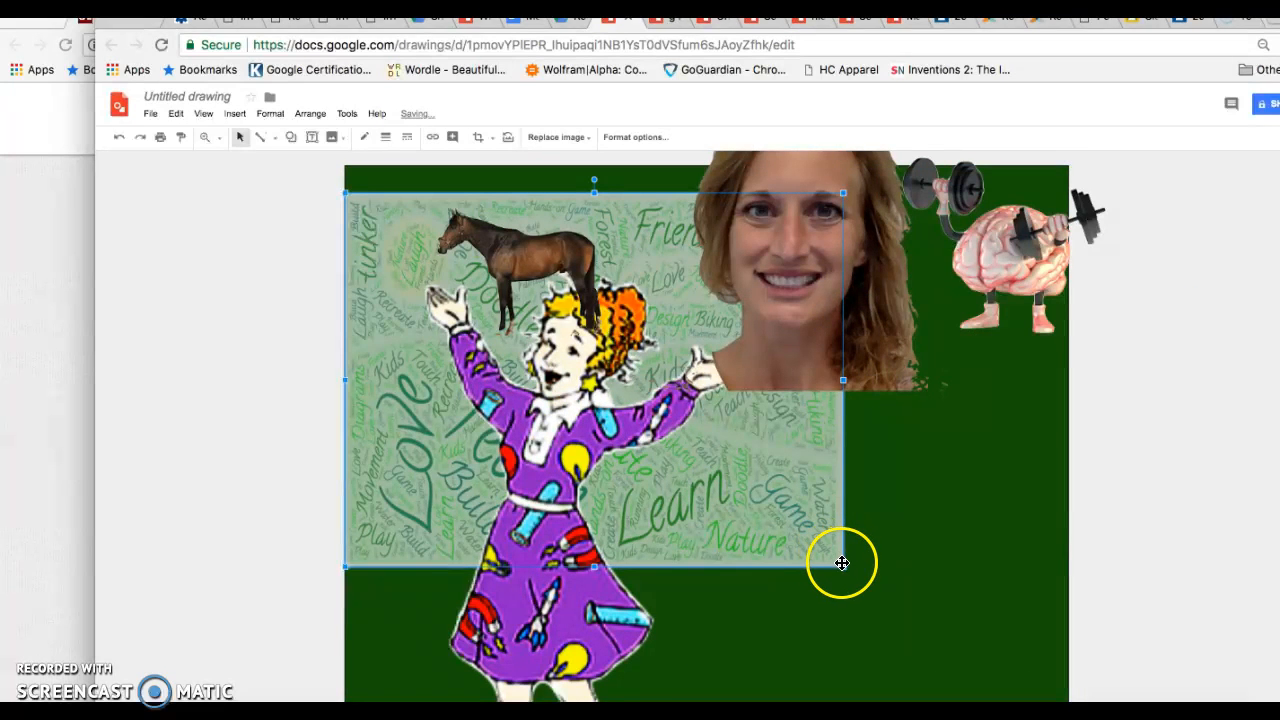
pyautogui.moveTo(871, 568); pyautogui.dragTo(1068, 627)
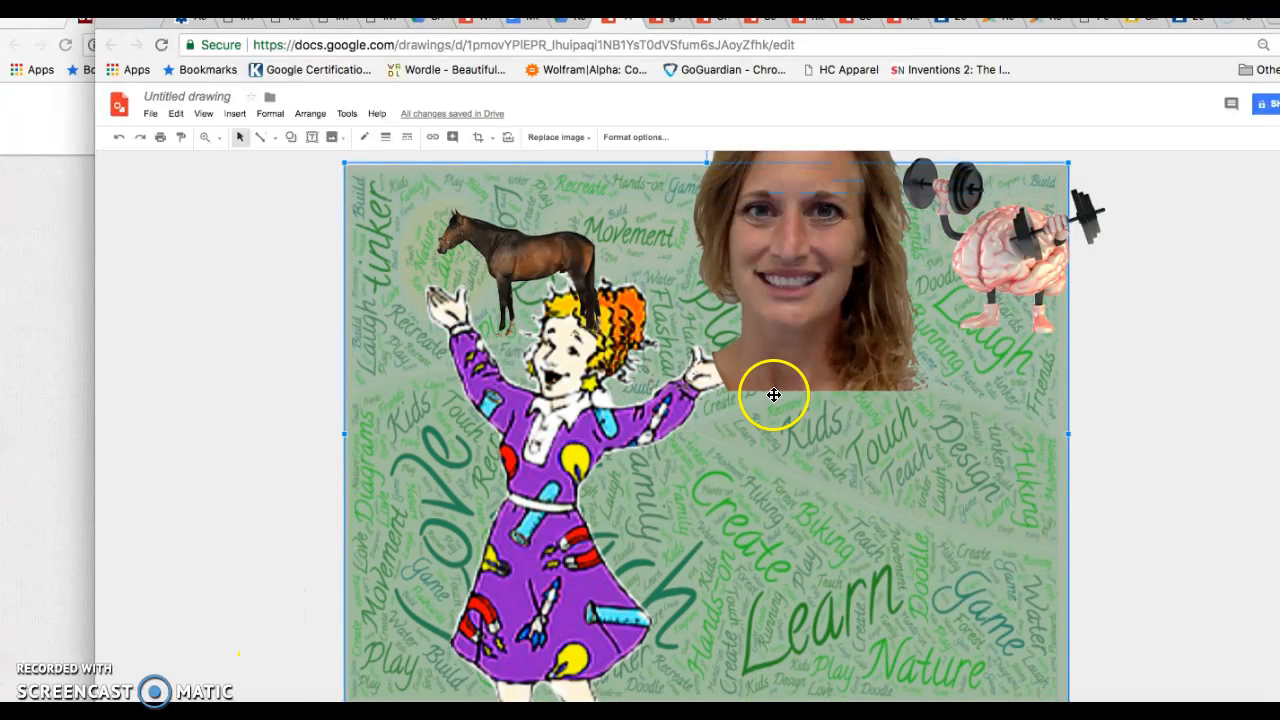
# Shrink the word cloud slightly and nudge it to the page centre, leaving an even dark green border around it
pyautogui.moveTo(345, 163); pyautogui.dragTo(380, 197)
pyautogui.press('Down')
pyautogui.press('Down')
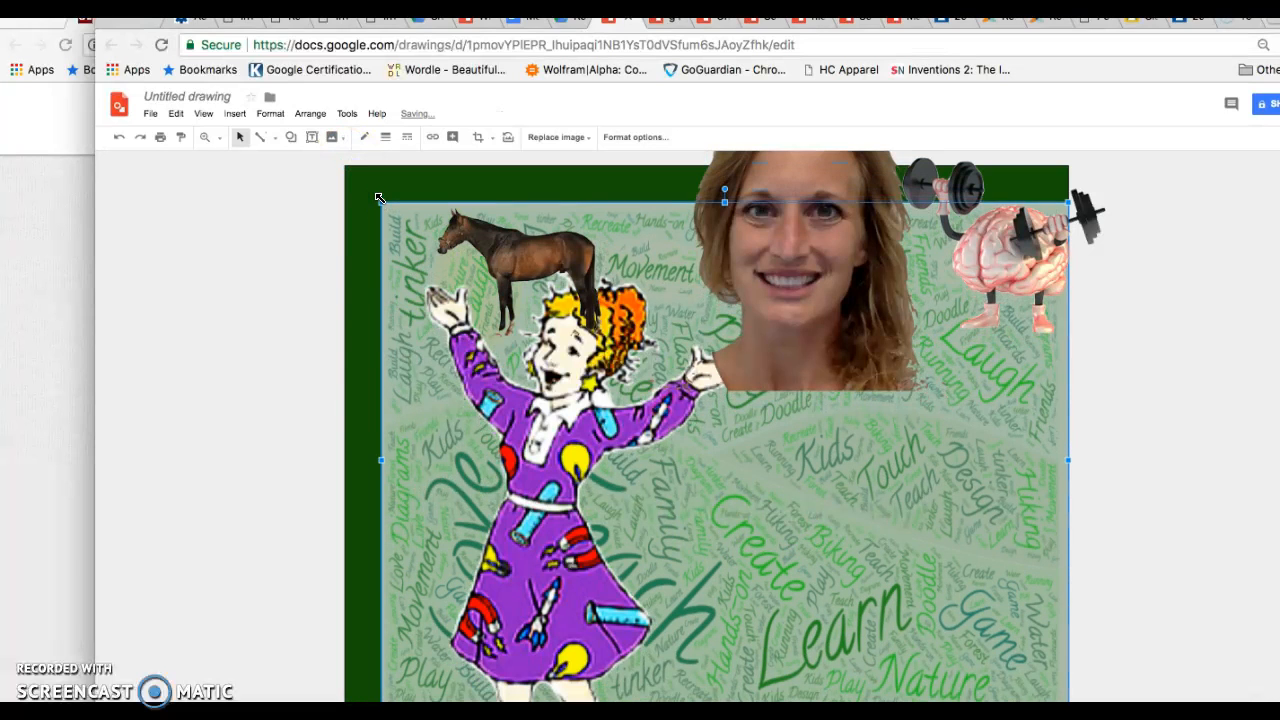
pyautogui.press('Up')
pyautogui.press('Up')
pyautogui.press('Up')
pyautogui.press('Left')
pyautogui.press('Left')
pyautogui.press('Left')
pyautogui.press('Left')
pyautogui.press('Up')
pyautogui.press('Up')
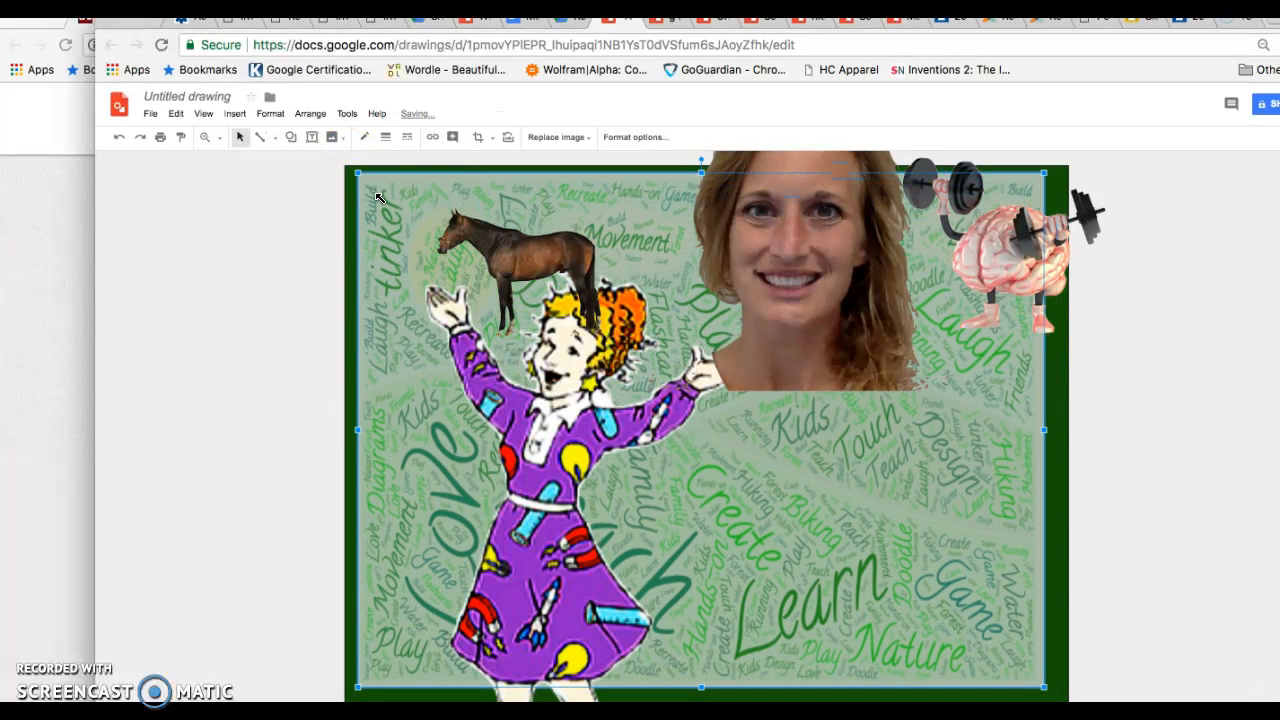
pyautogui.press('Right')
pyautogui.press('Down')
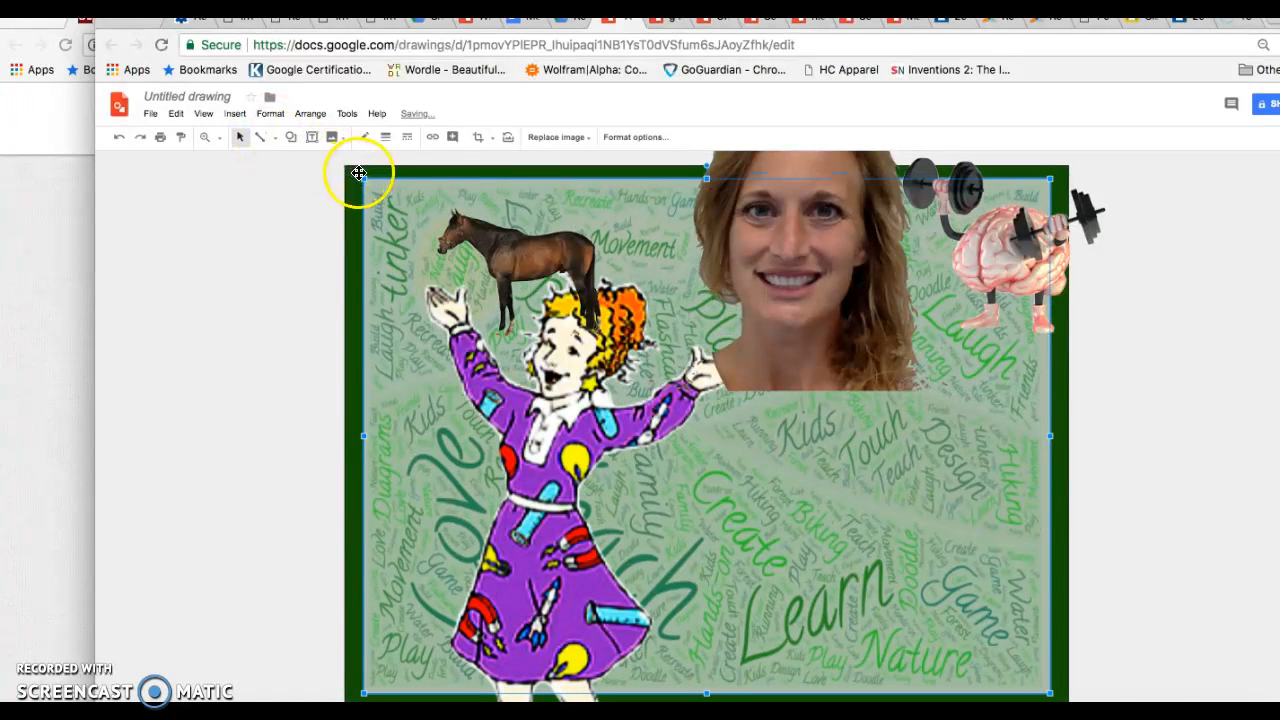
pyautogui.rightClick(397, 232)
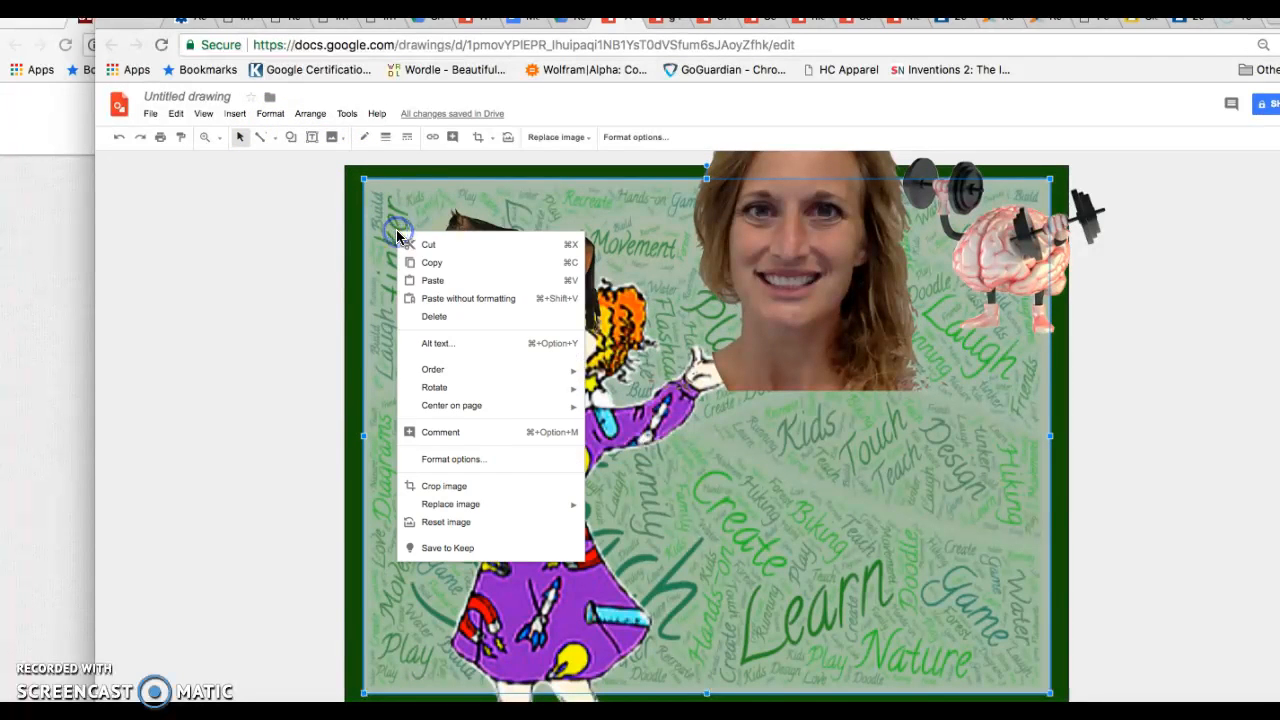
pyautogui.moveTo(531, 376)
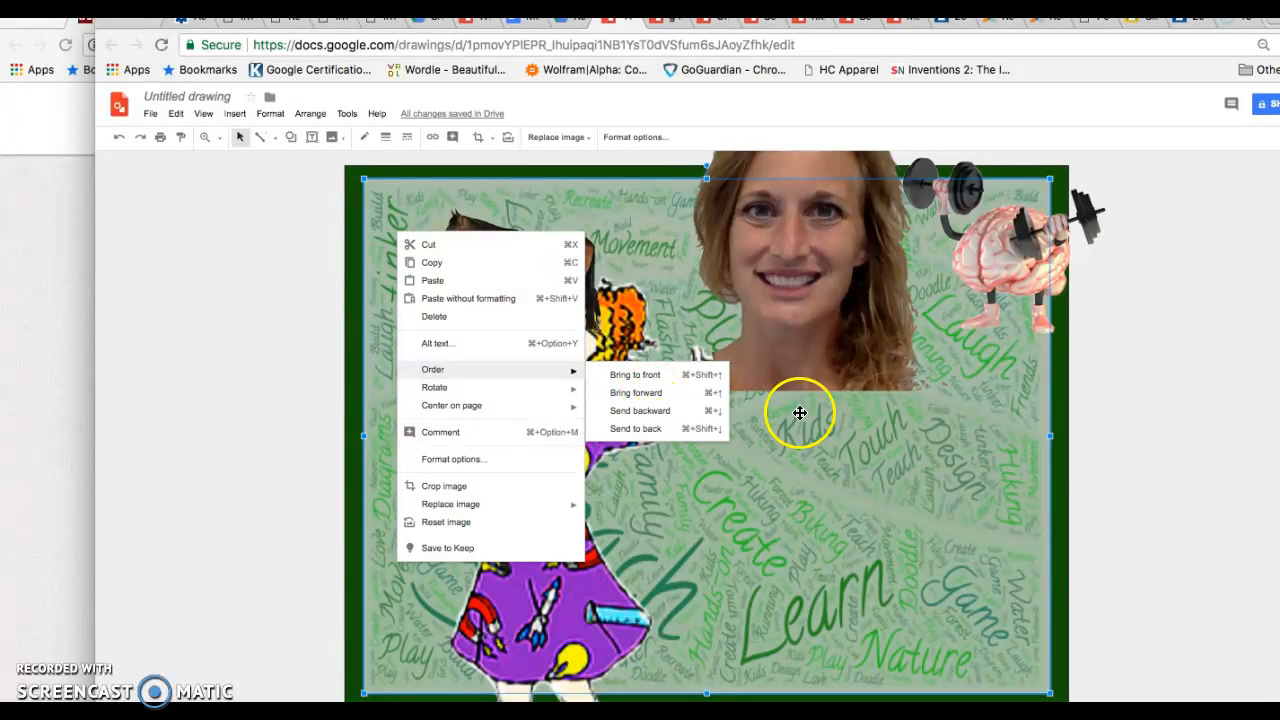
pyautogui.click(761, 495)
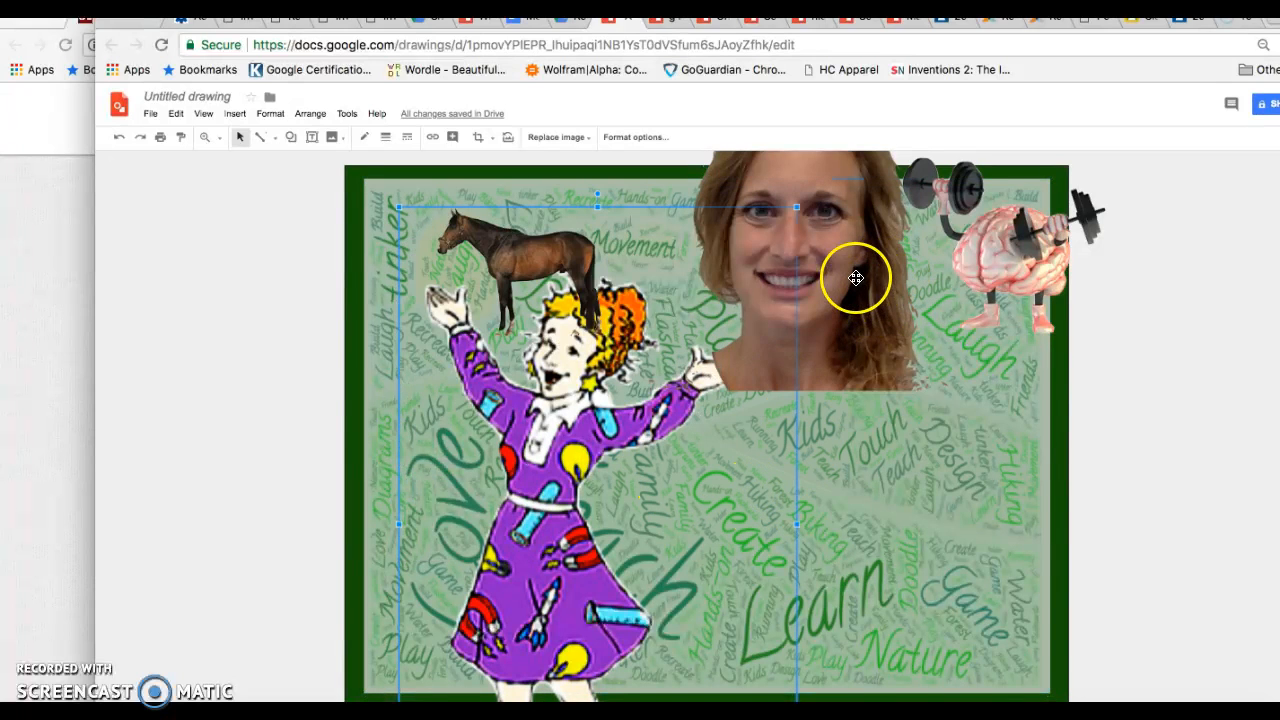
# Move the head photo down inside the green border and shift the cartoon teacher toward the page centre behind it
pyautogui.click(800, 310)
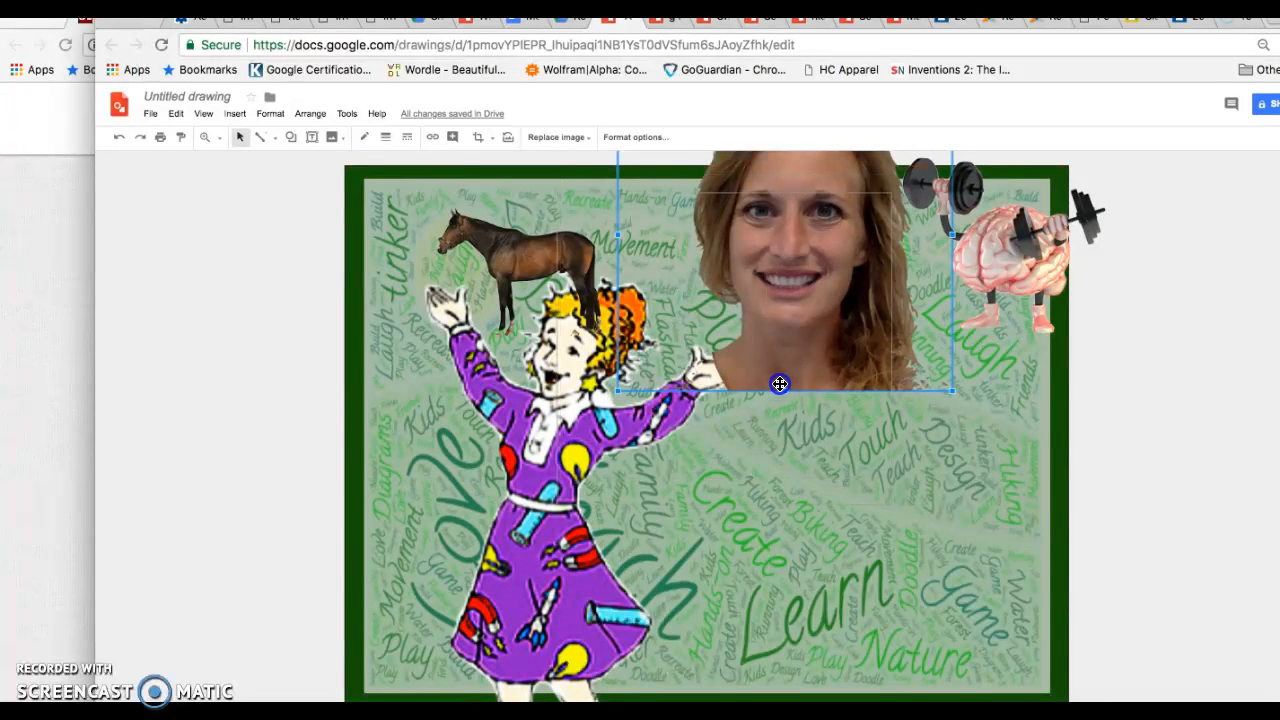
pyautogui.moveTo(775, 372); pyautogui.dragTo(739, 503)
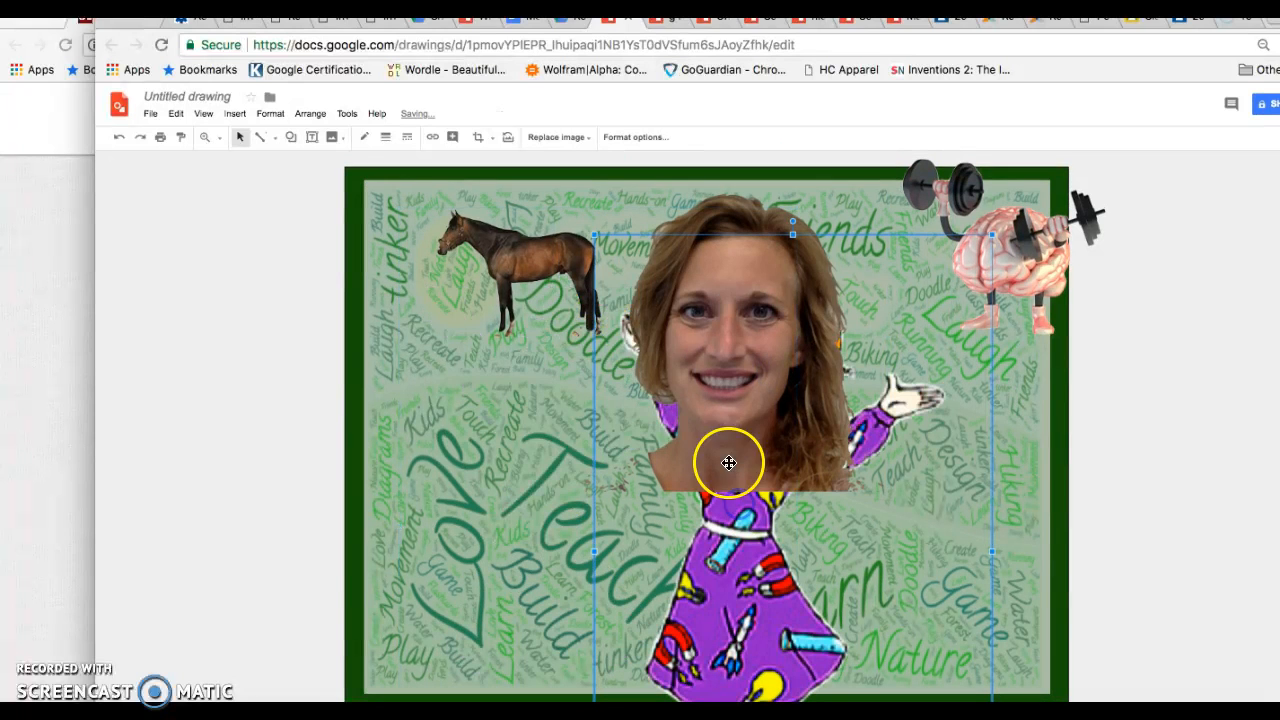
pyautogui.click(733, 346)
pyautogui.moveTo(733, 346); pyautogui.dragTo(730, 333)
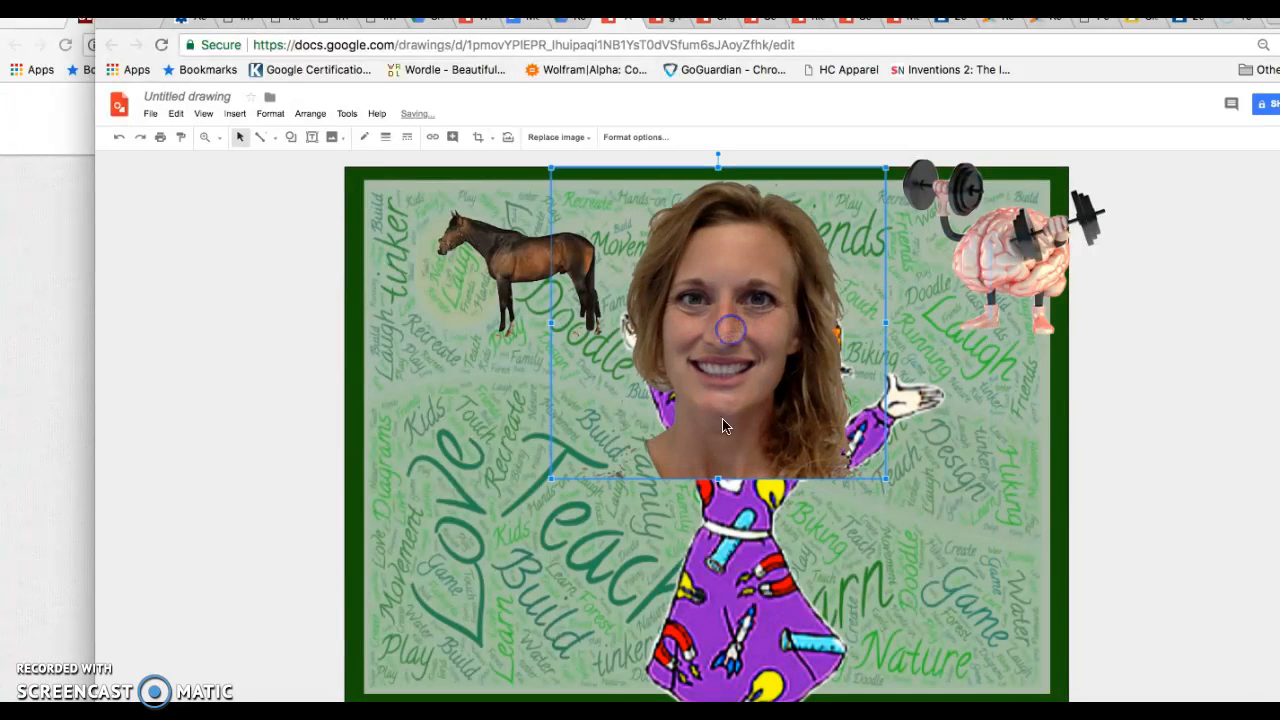
# Reposition the cartoon teacher's body so its neck and shoulders line up beneath the head photo
pyautogui.moveTo(730, 514); pyautogui.dragTo(645, 537)
pyautogui.click(742, 520)
pyautogui.press('Down')
pyautogui.press('Down')
pyautogui.press('Right')
pyautogui.press('Right')
pyautogui.press('Right')
pyautogui.press('Right')
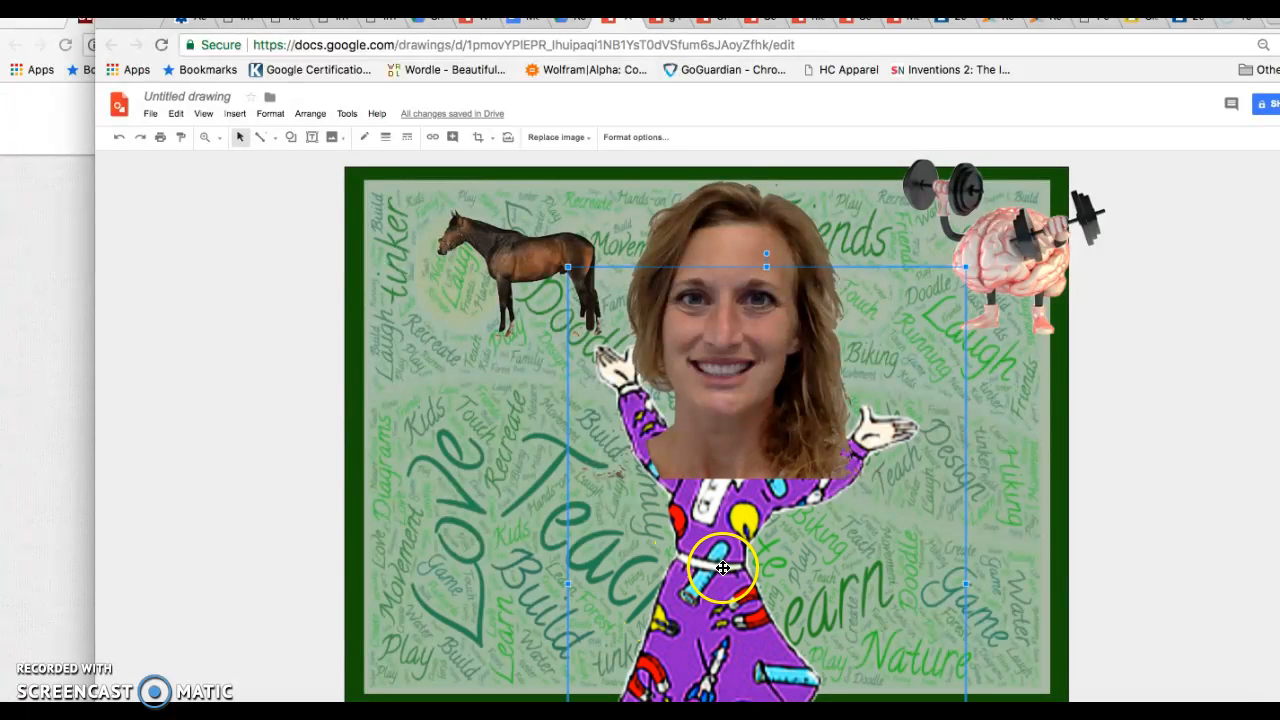
# Place the weightlifting brain on the cartoon's raised hand beside the long hair, and enlarge and re-centre the cartoon body under the head
pyautogui.click(1033, 259)
pyautogui.moveTo(1048, 243); pyautogui.dragTo(919, 370)
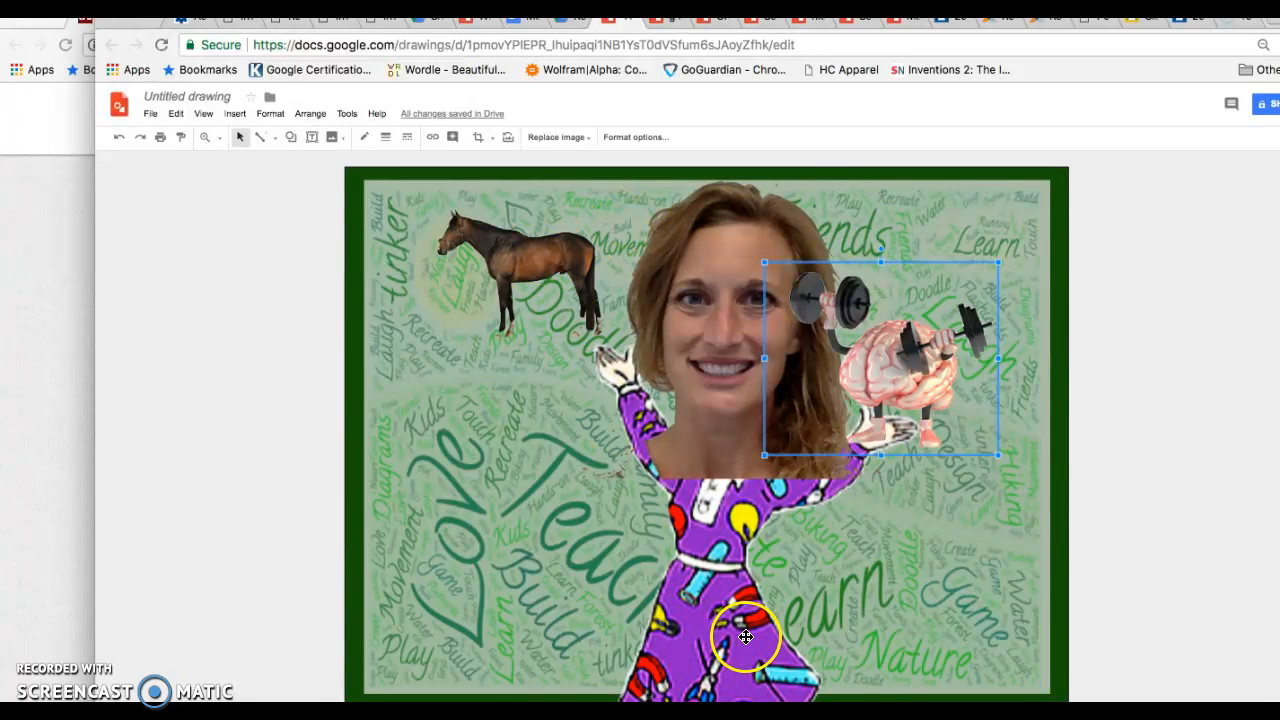
pyautogui.click(714, 595)
pyautogui.moveTo(567, 270); pyautogui.dragTo(532, 245)
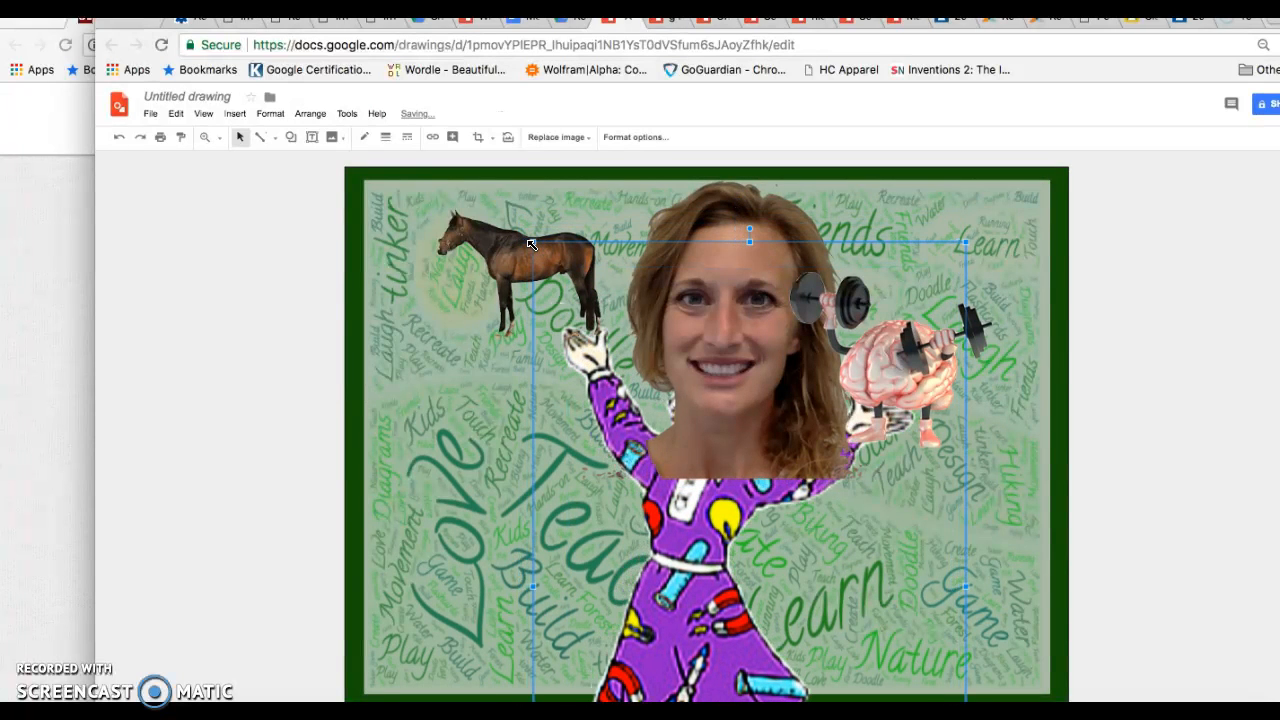
pyautogui.press('Right')
pyautogui.press('Right')
pyautogui.press('Right')
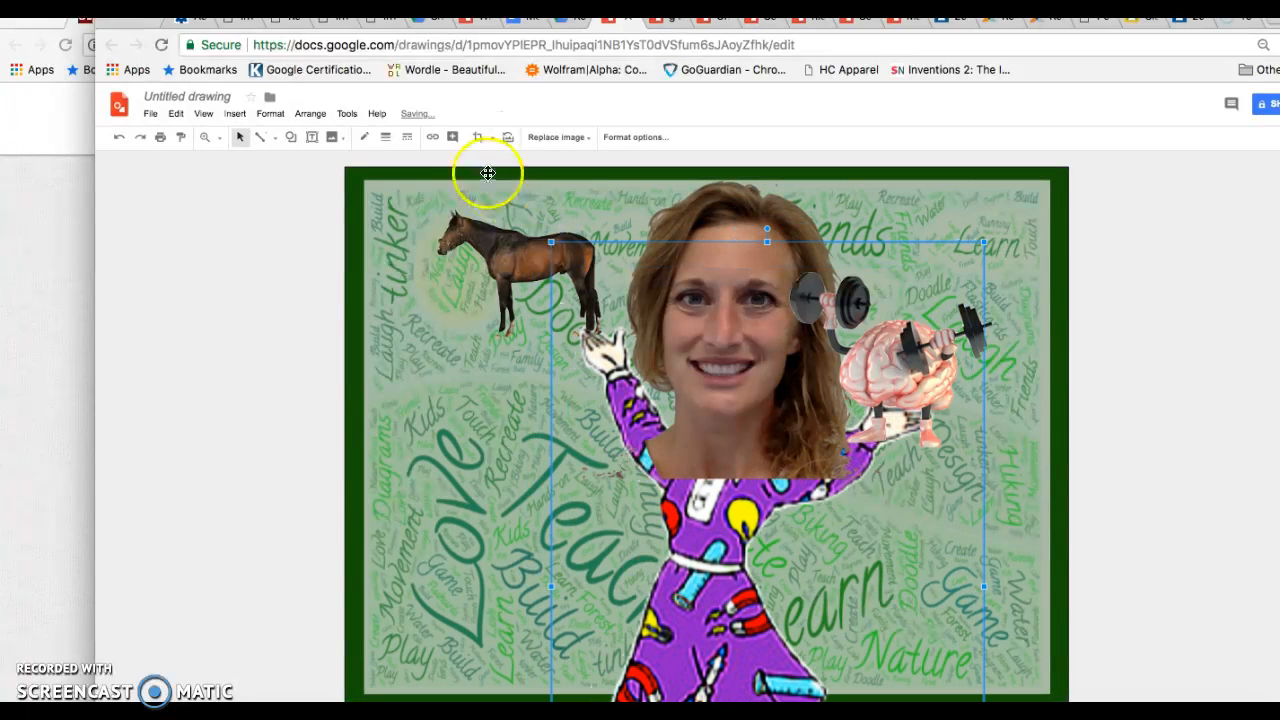
# Move the horse down onto the cartoon's other raised hand, fine-tuning its position beside the head photo
pyautogui.click(513, 251)
pyautogui.moveTo(565, 283); pyautogui.dragTo(588, 303)
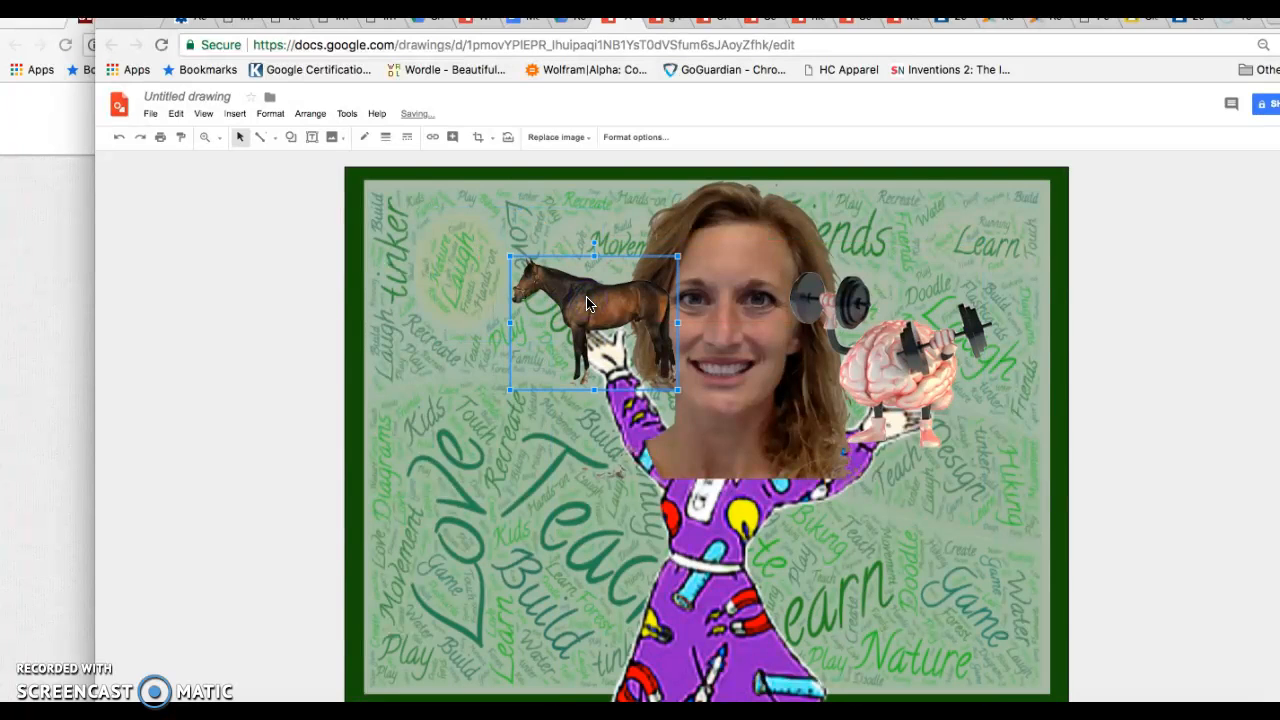
pyautogui.press('Down')
pyautogui.press('Left')
pyautogui.press('Left')
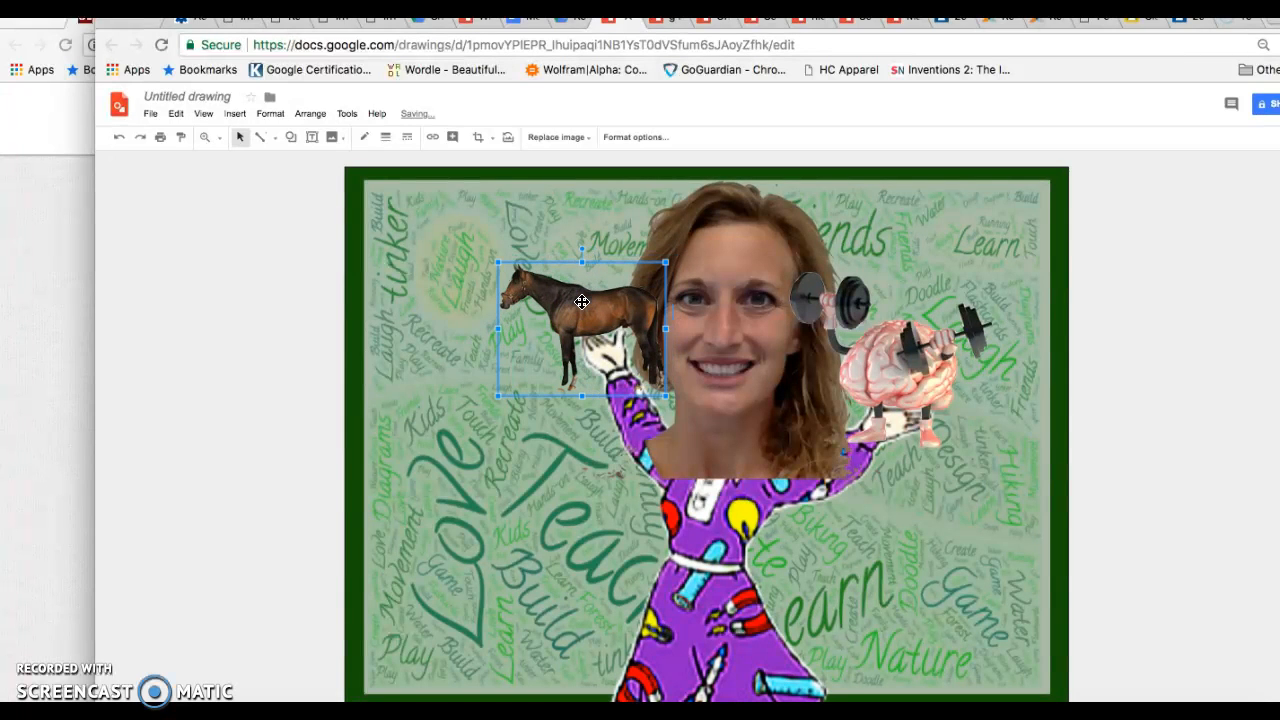
pyautogui.press('Down')
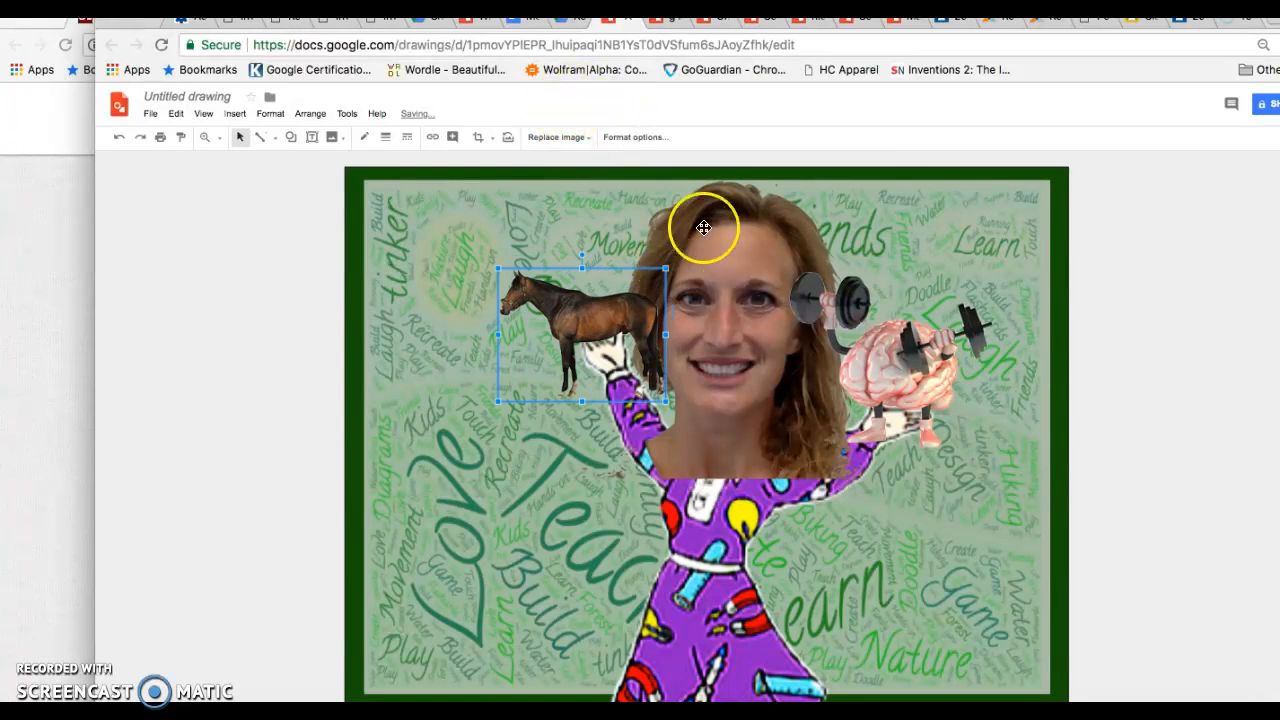
# Switch to the IMPACT Locker Poster drawing to view the list of poster requirements and the student example
pyautogui.click(1017, 254)
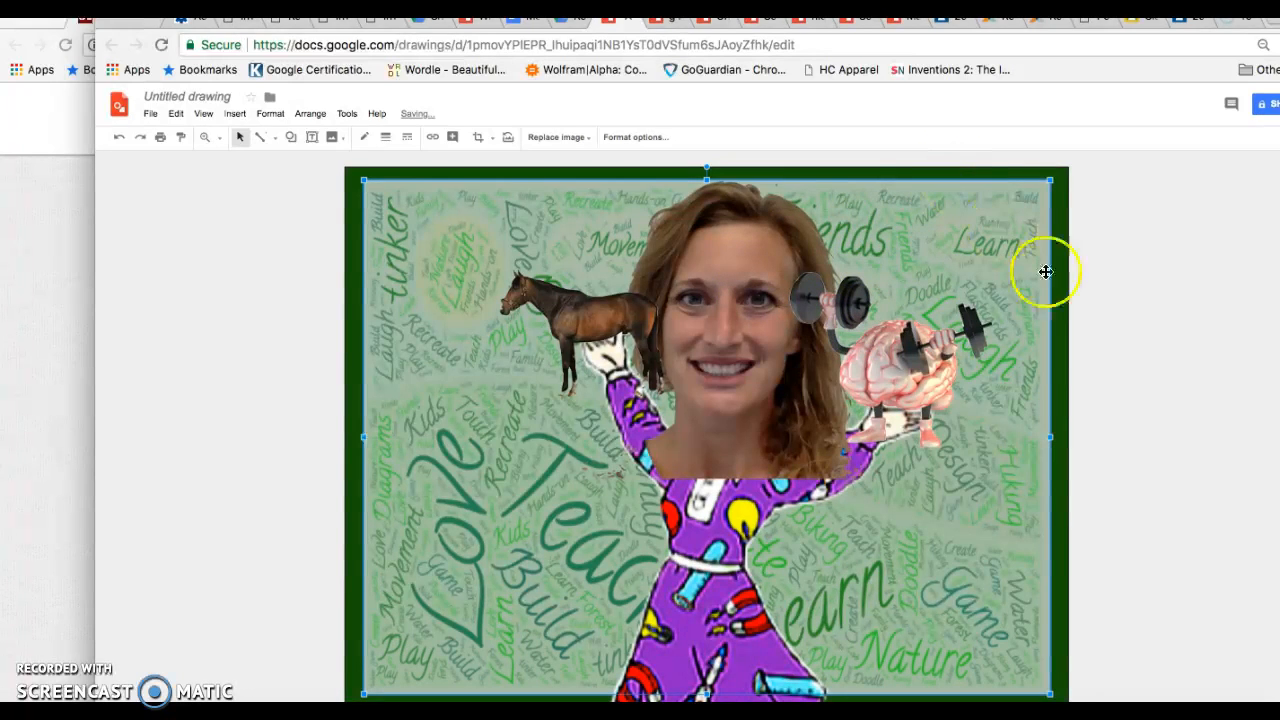
pyautogui.click(1061, 361)
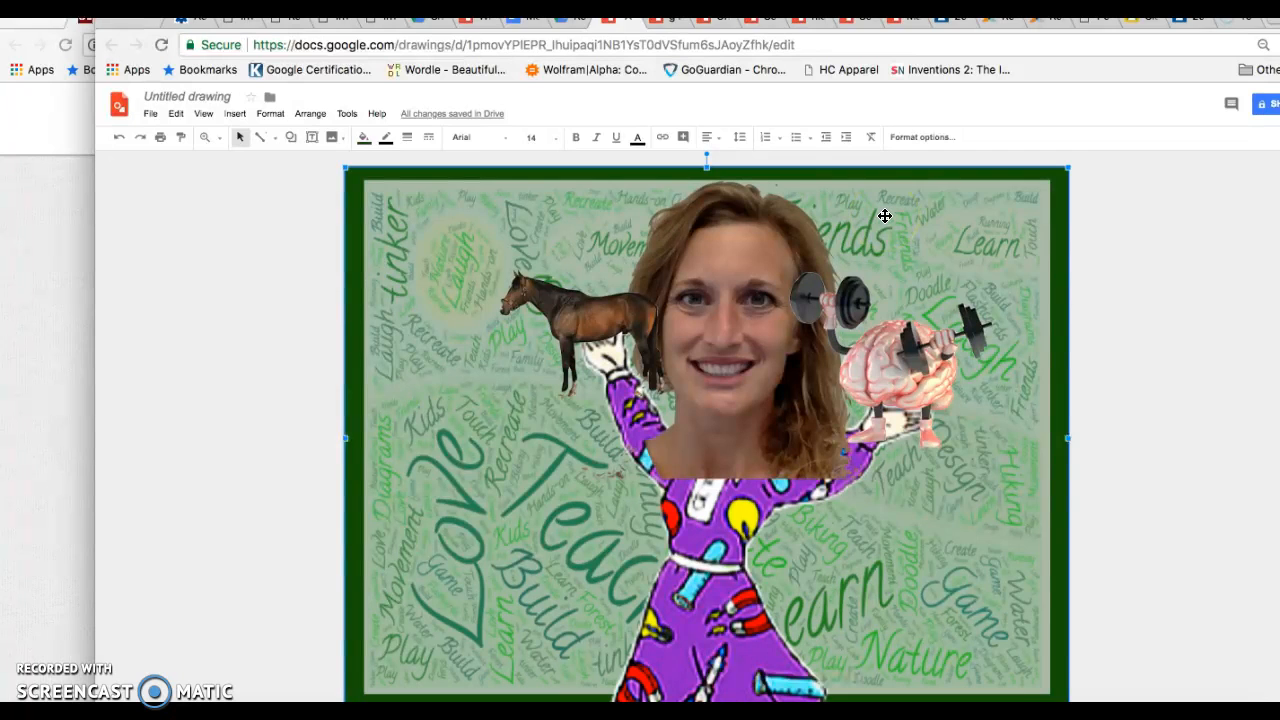
pyautogui.click(673, 25)
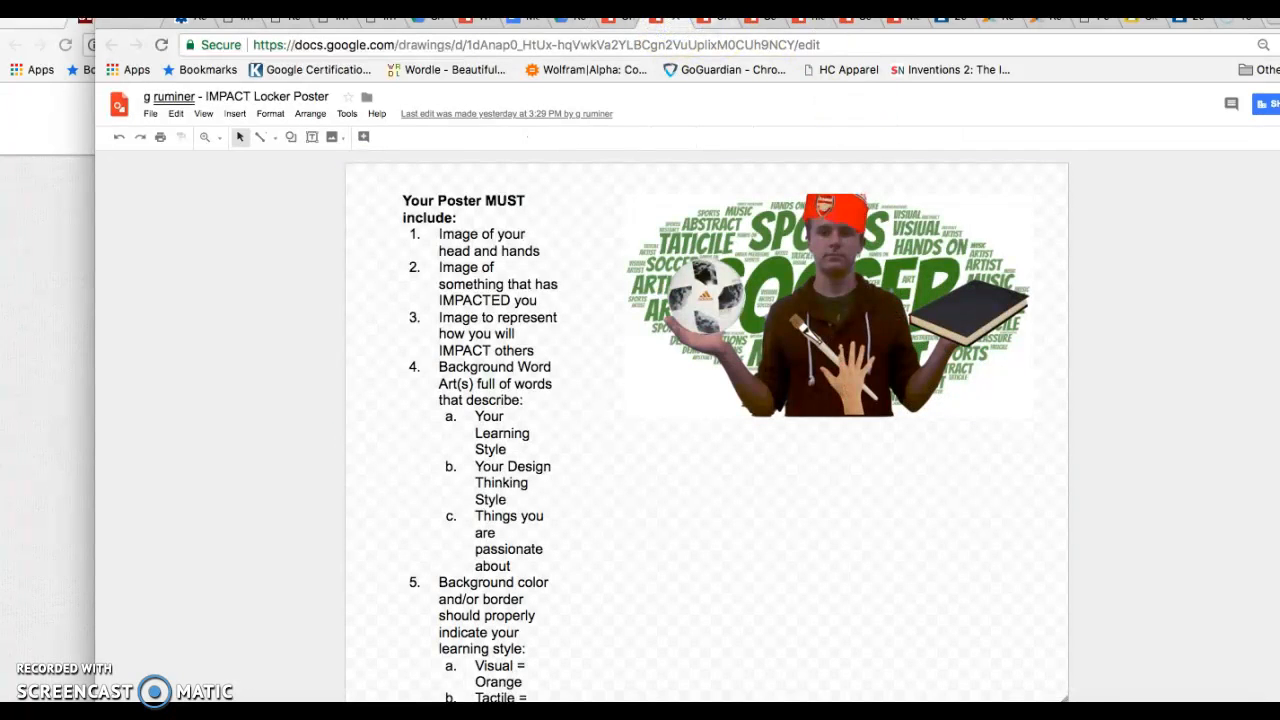
# Look through the students' finished locker posters as examples, and return to the untitled poster drawing
pyautogui.click(768, 20)
pyautogui.click(770, 22)
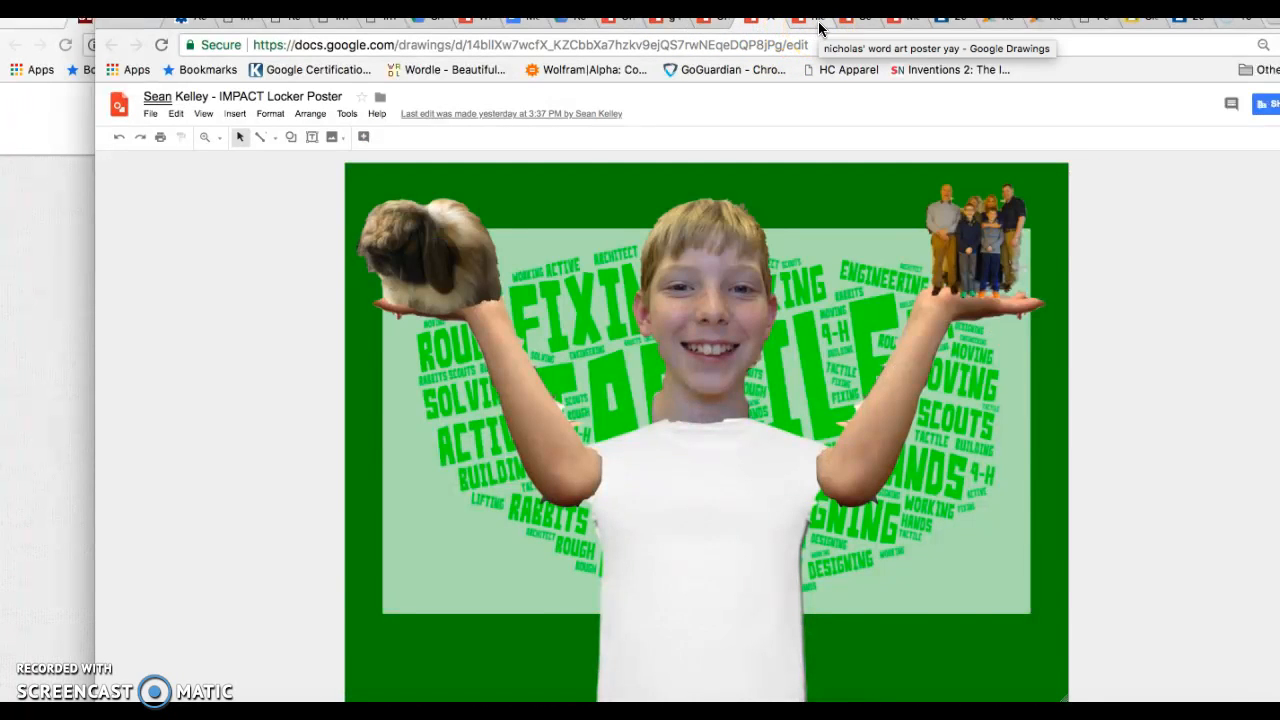
pyautogui.click(818, 22)
pyautogui.click(866, 22)
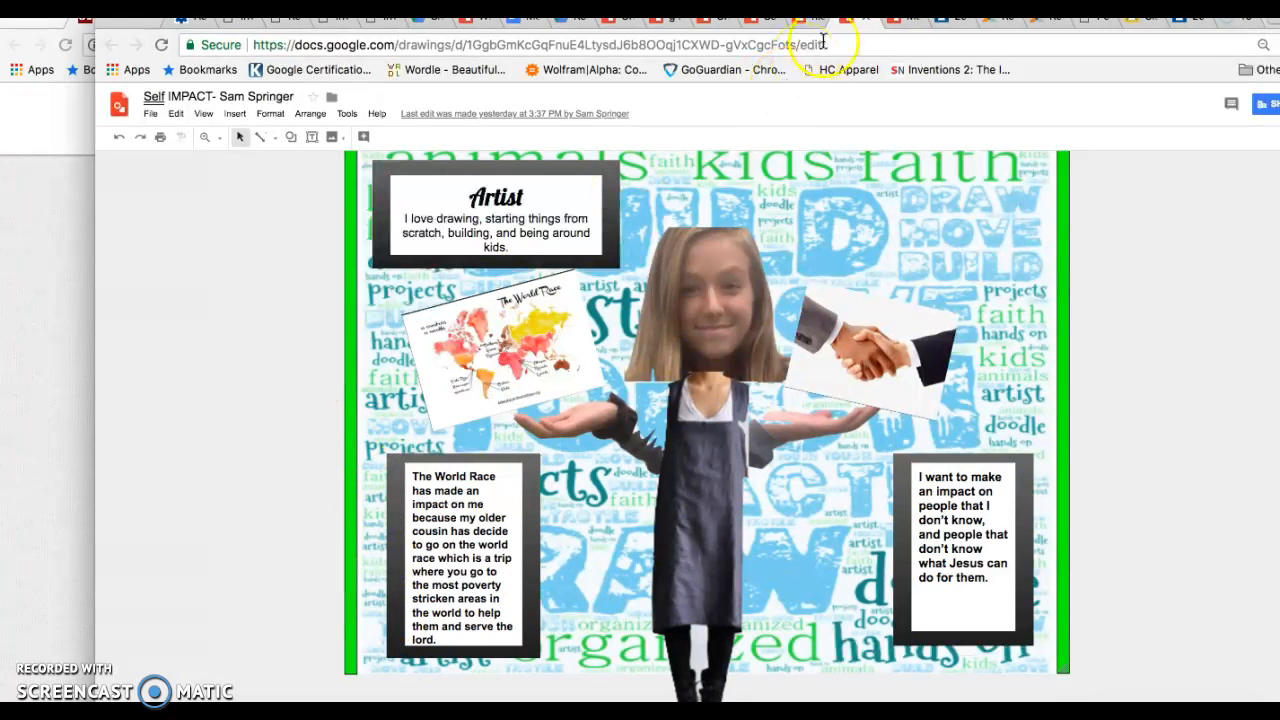
pyautogui.click(908, 22)
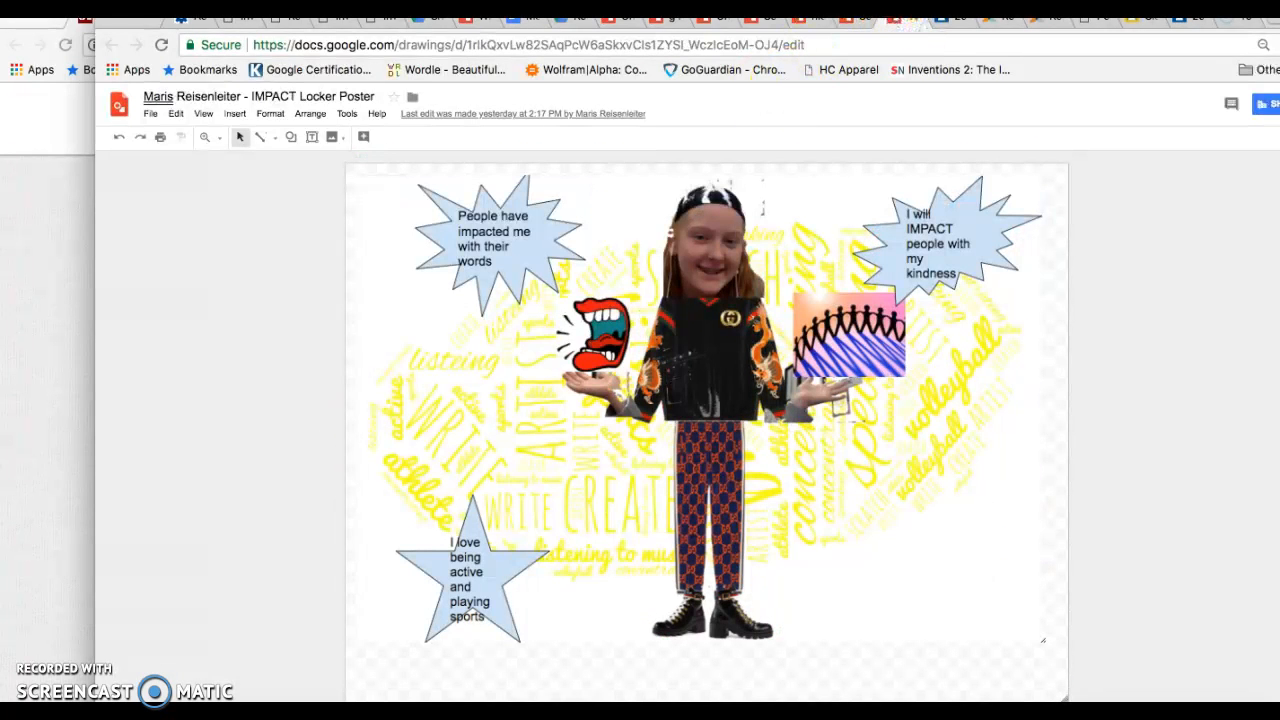
pyautogui.click(620, 22)
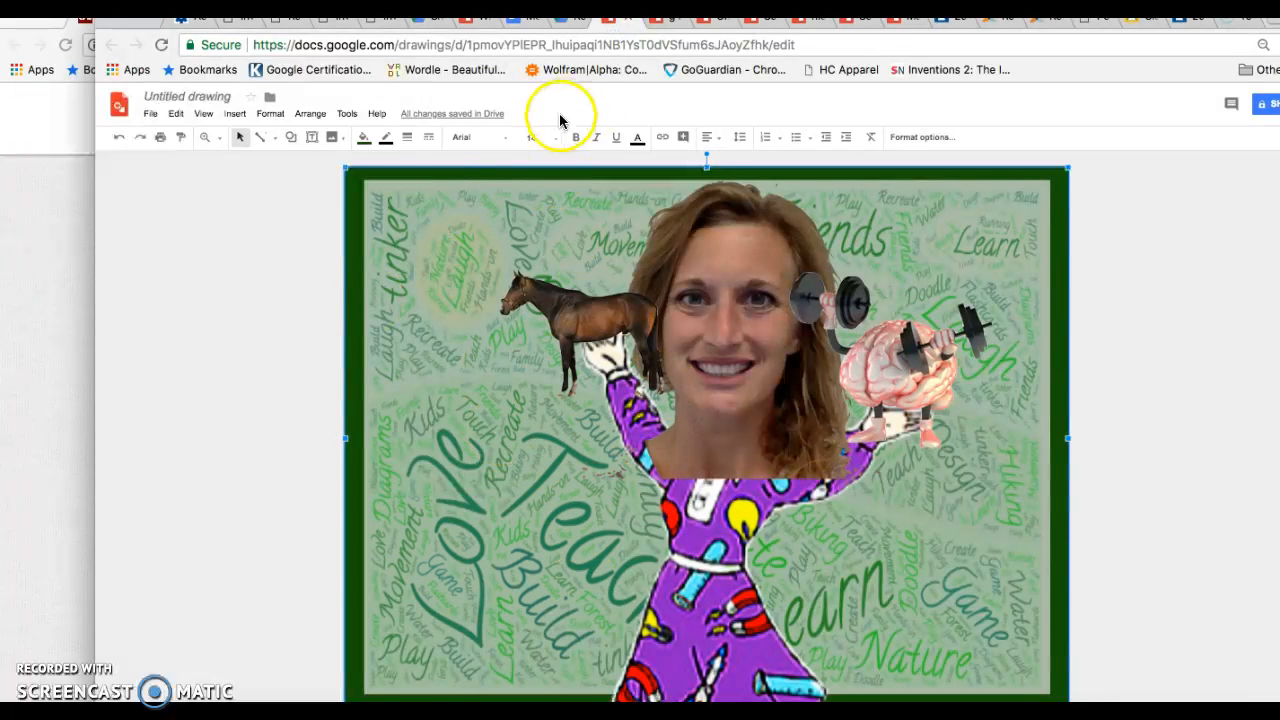
# Draw a tall text box over the word art below the horse and fill it with dark grey
pyautogui.click(312, 140)
pyautogui.moveTo(423, 369); pyautogui.dragTo(529, 531)
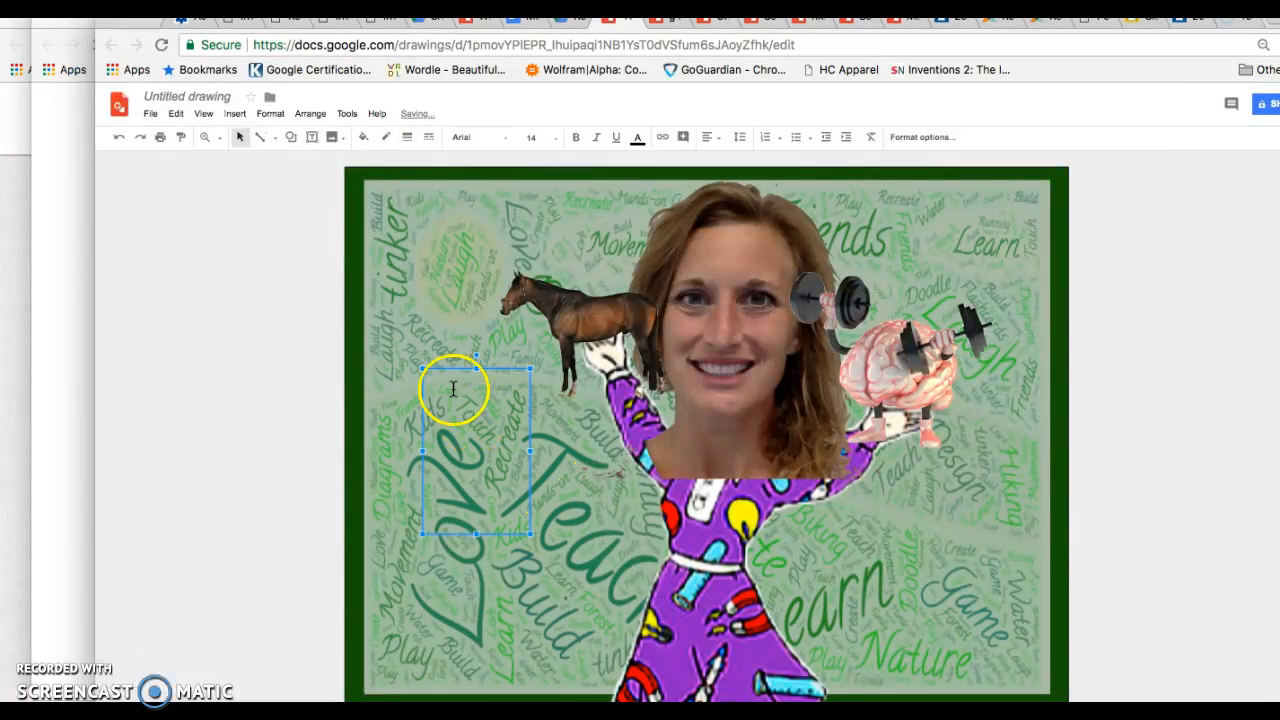
pyautogui.click(366, 147)
pyautogui.click(393, 206)
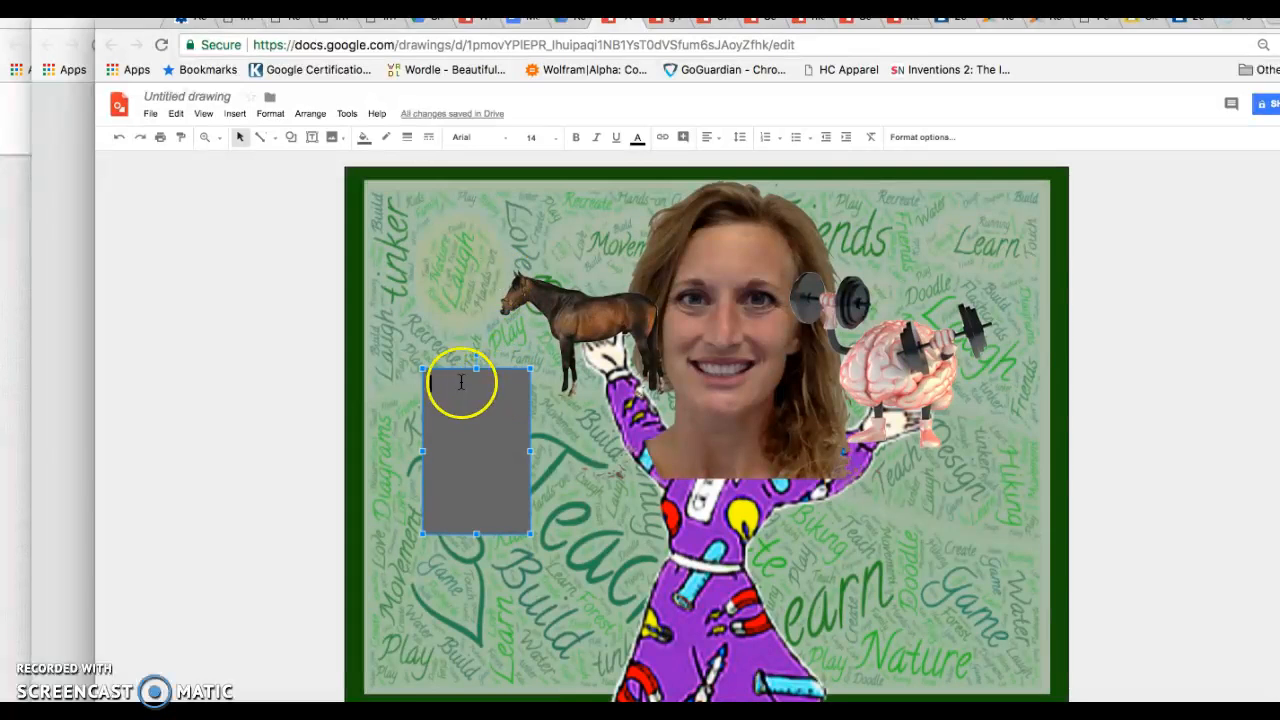
# Draw a slightly larger rectangle covering the grey text box and fill it with orange
pyautogui.click(291, 138)
pyautogui.moveTo(310, 162)
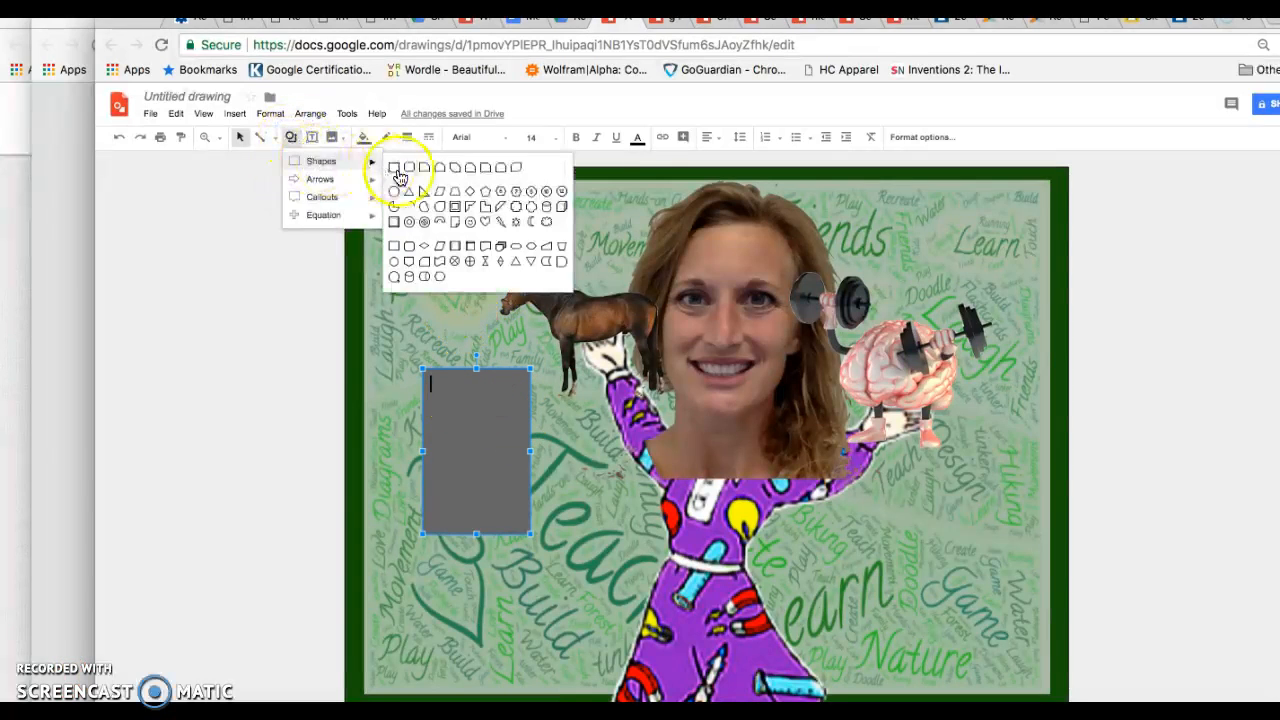
pyautogui.click(394, 168)
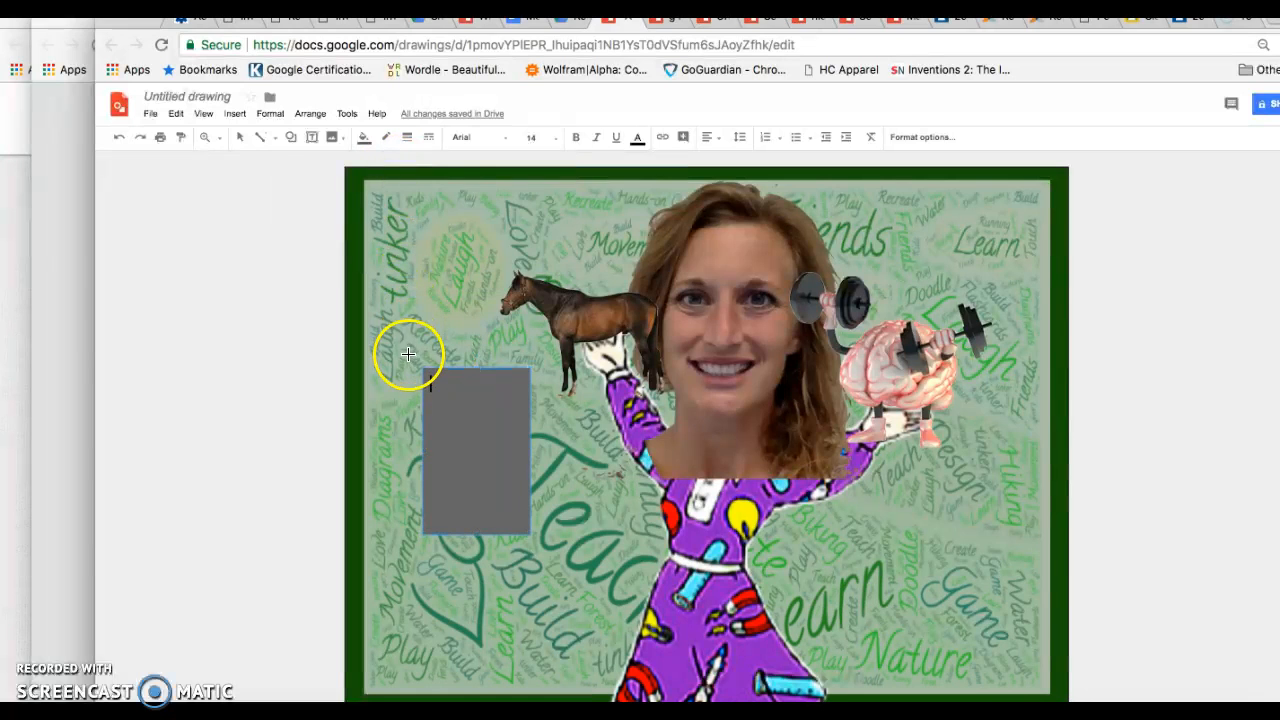
pyautogui.moveTo(537, 508); pyautogui.dragTo(546, 551)
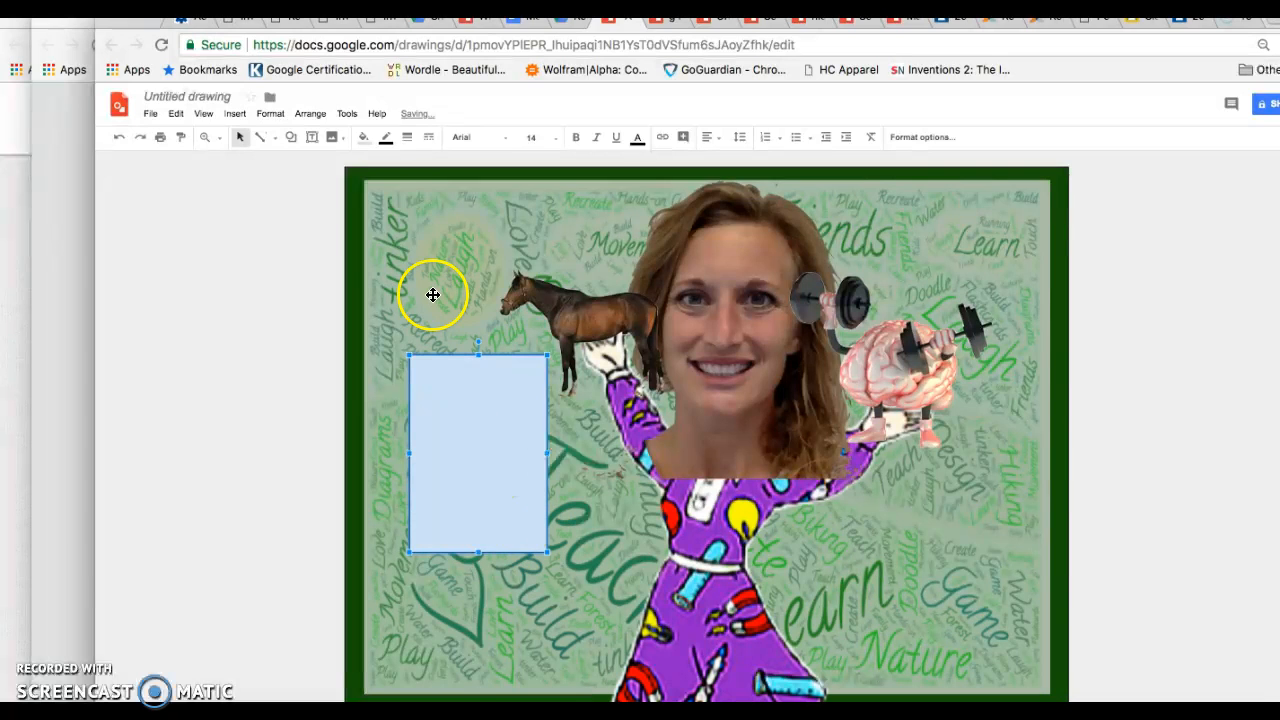
pyautogui.click(364, 137)
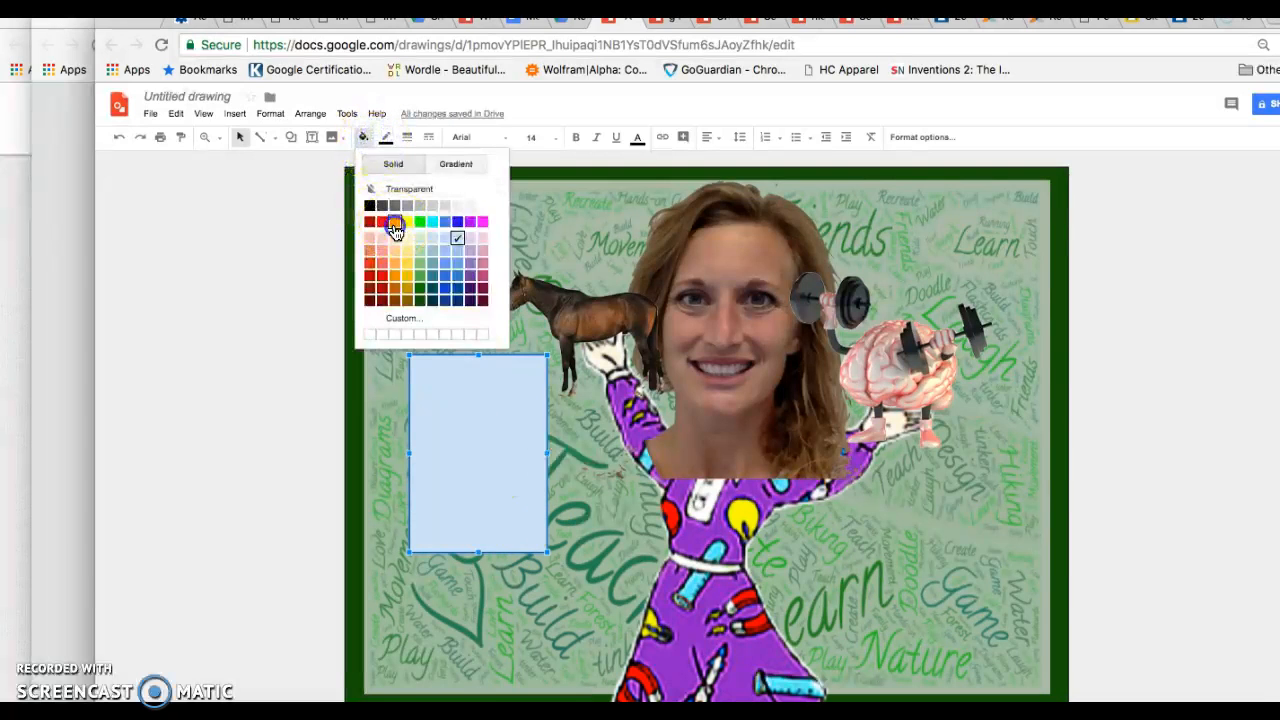
pyautogui.click(395, 229)
# Try sending the orange rectangle to the very back of the drawing, and undo that order change
pyautogui.rightClick(491, 506)
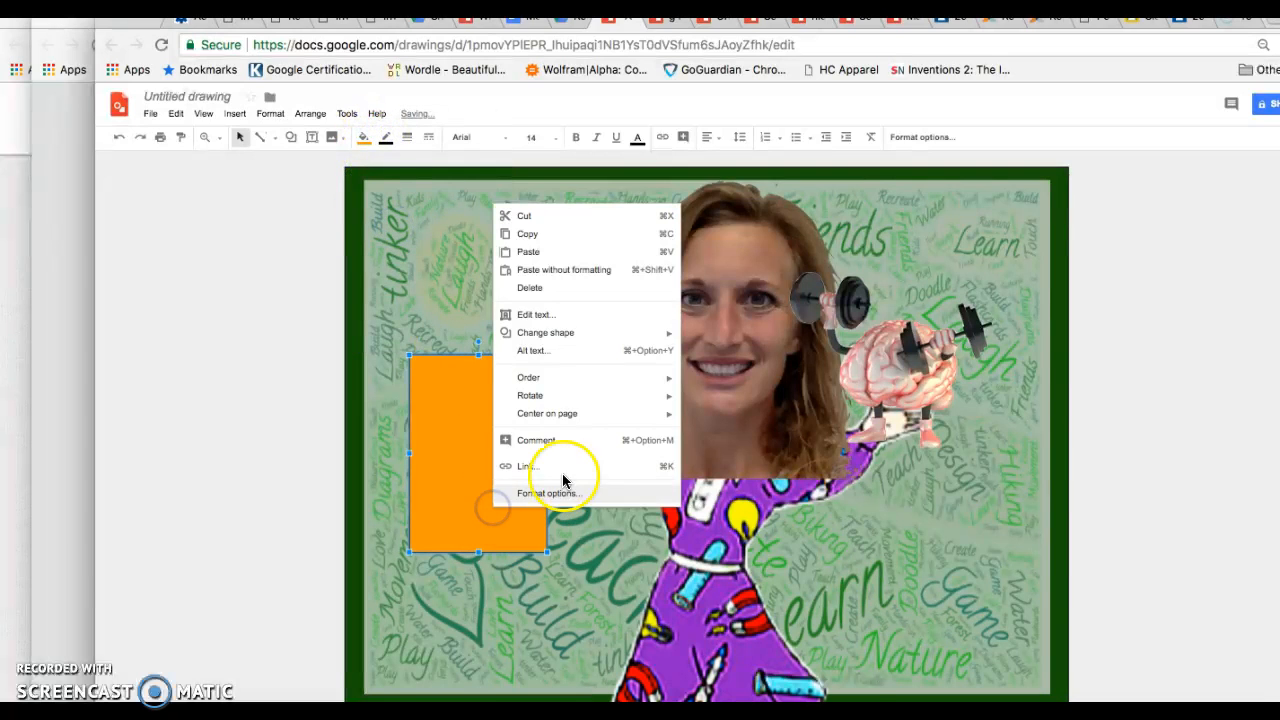
pyautogui.moveTo(612, 380)
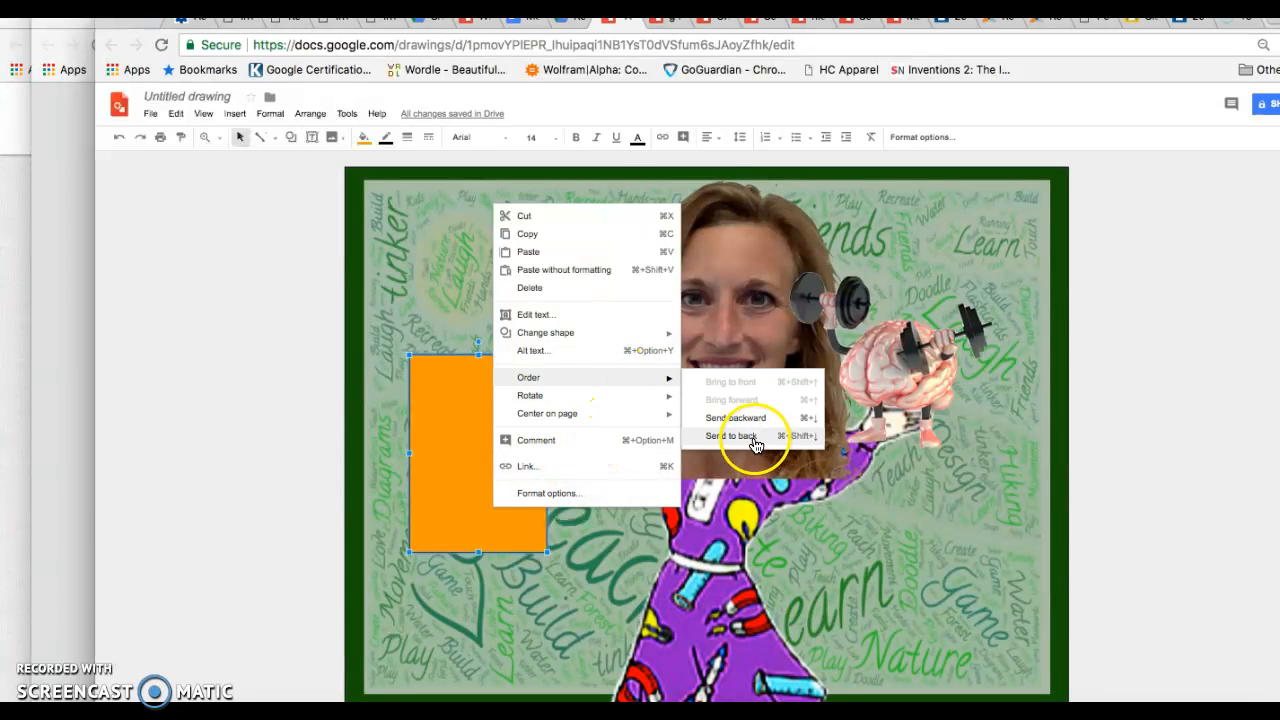
pyautogui.click(754, 437)
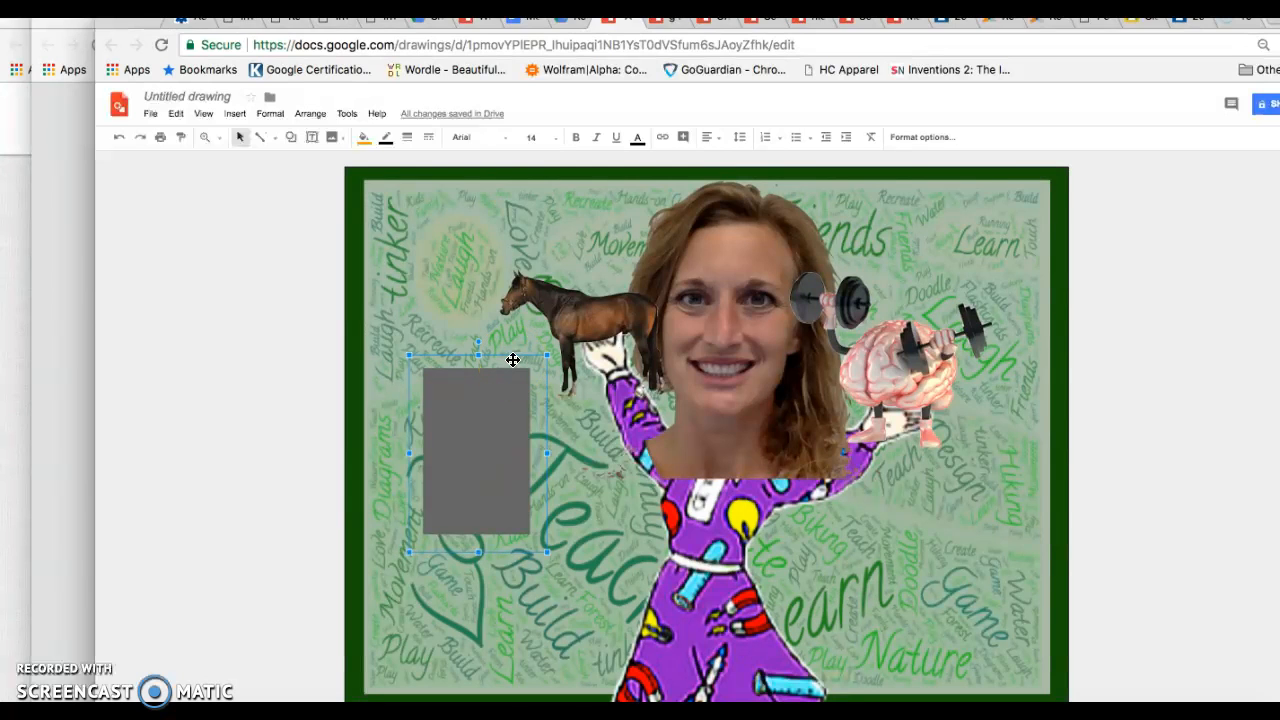
pyautogui.hotkey('ctrl', 'z')
# Send the orange rectangle backward one level so it frames the grey text box
pyautogui.rightClick(467, 432)
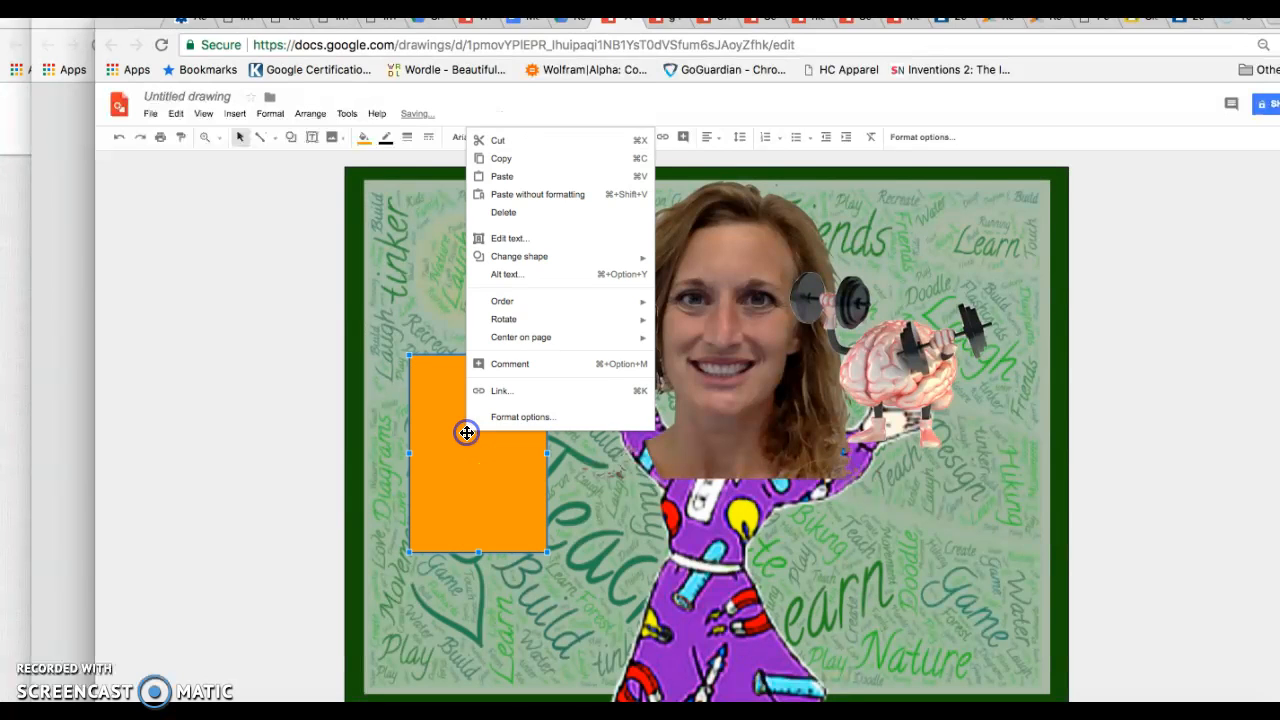
pyautogui.moveTo(623, 305)
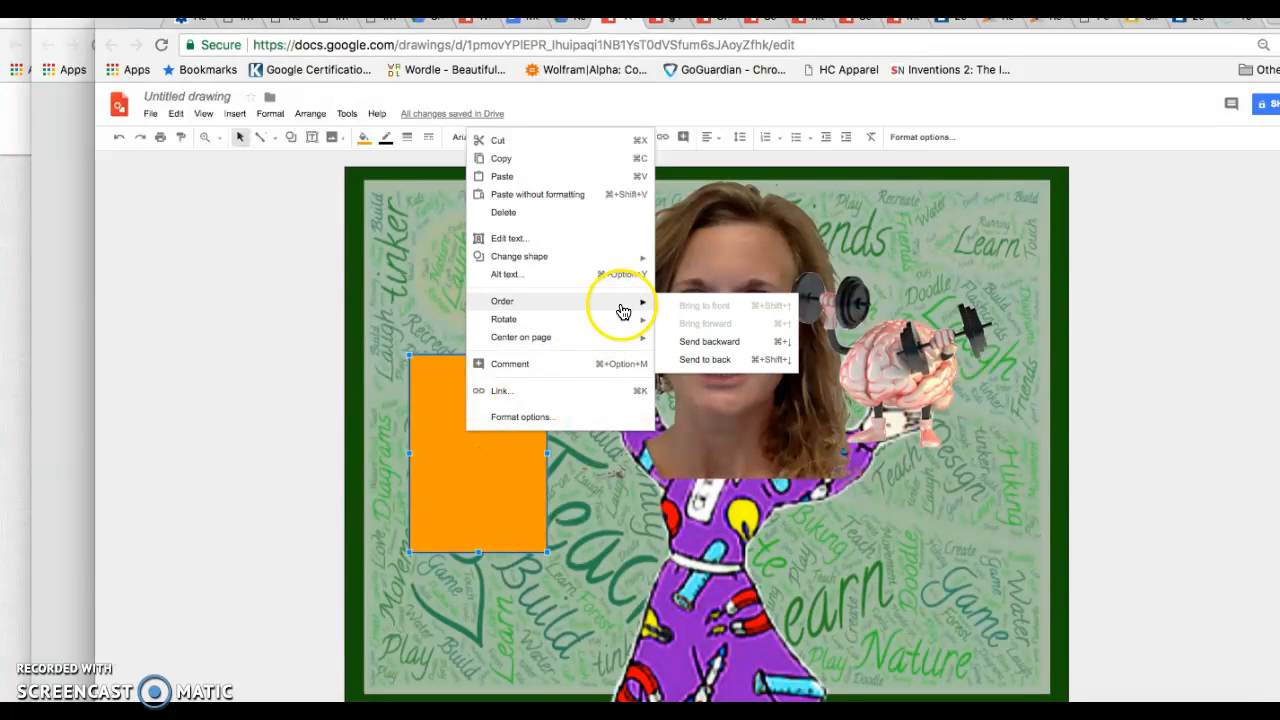
pyautogui.click(700, 341)
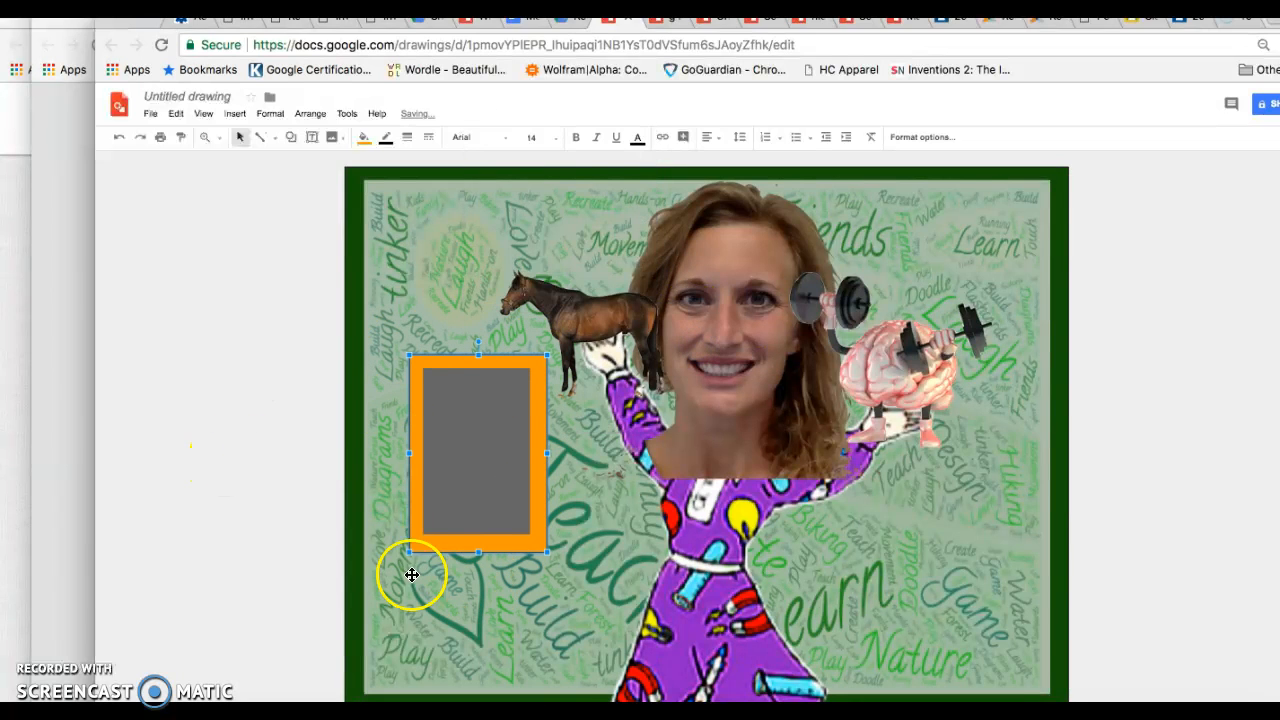
# Delete the grey text box and the orange rectangle behind it
pyautogui.click(460, 391)
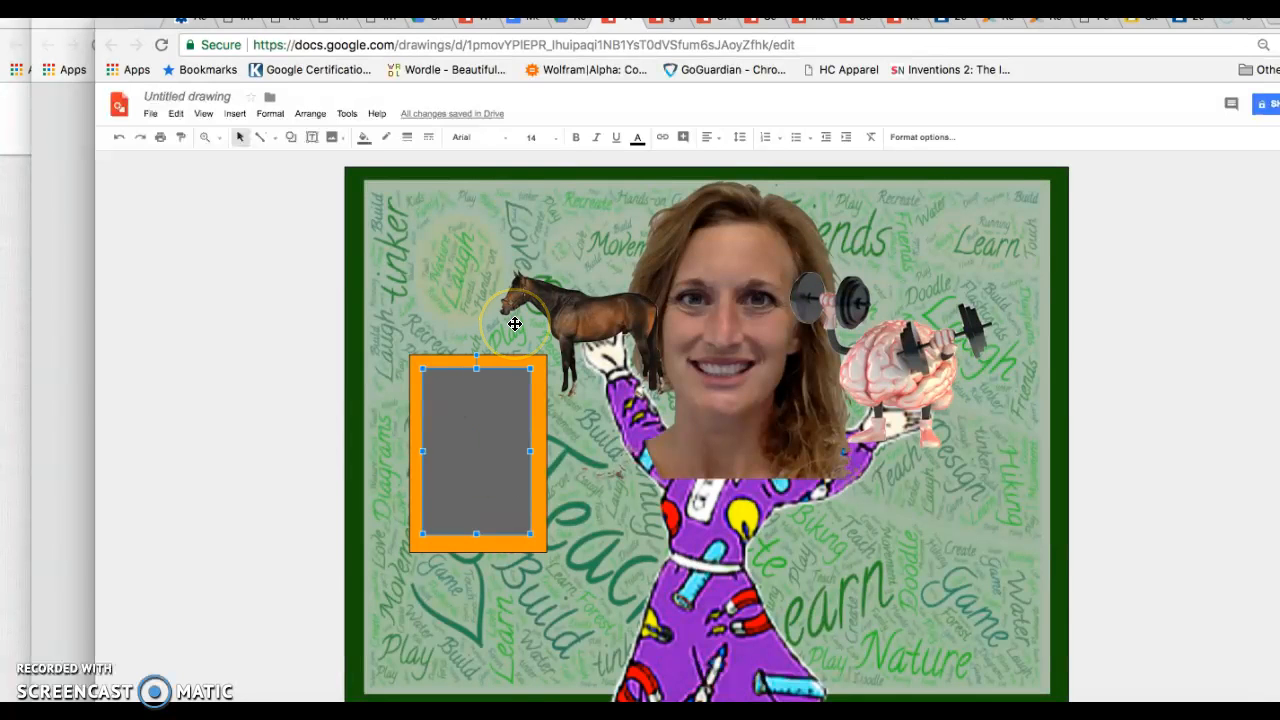
pyautogui.press('Delete')
pyautogui.click(491, 399)
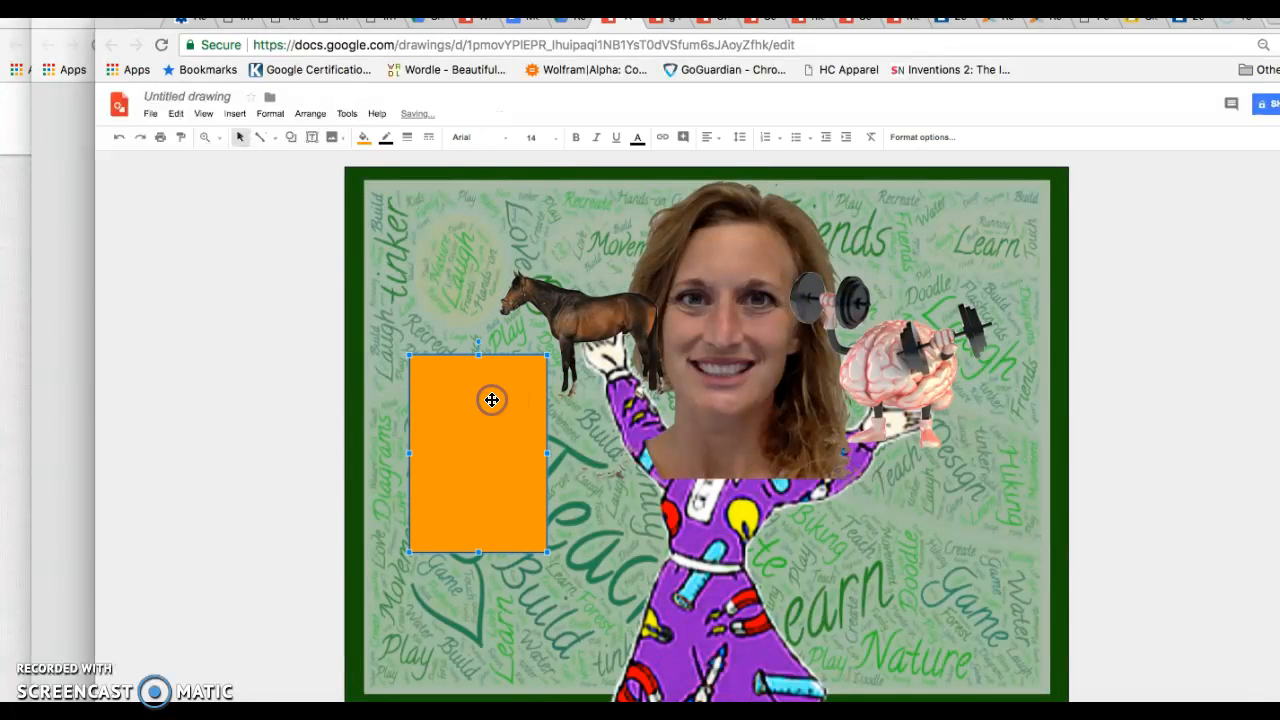
pyautogui.press('Delete')
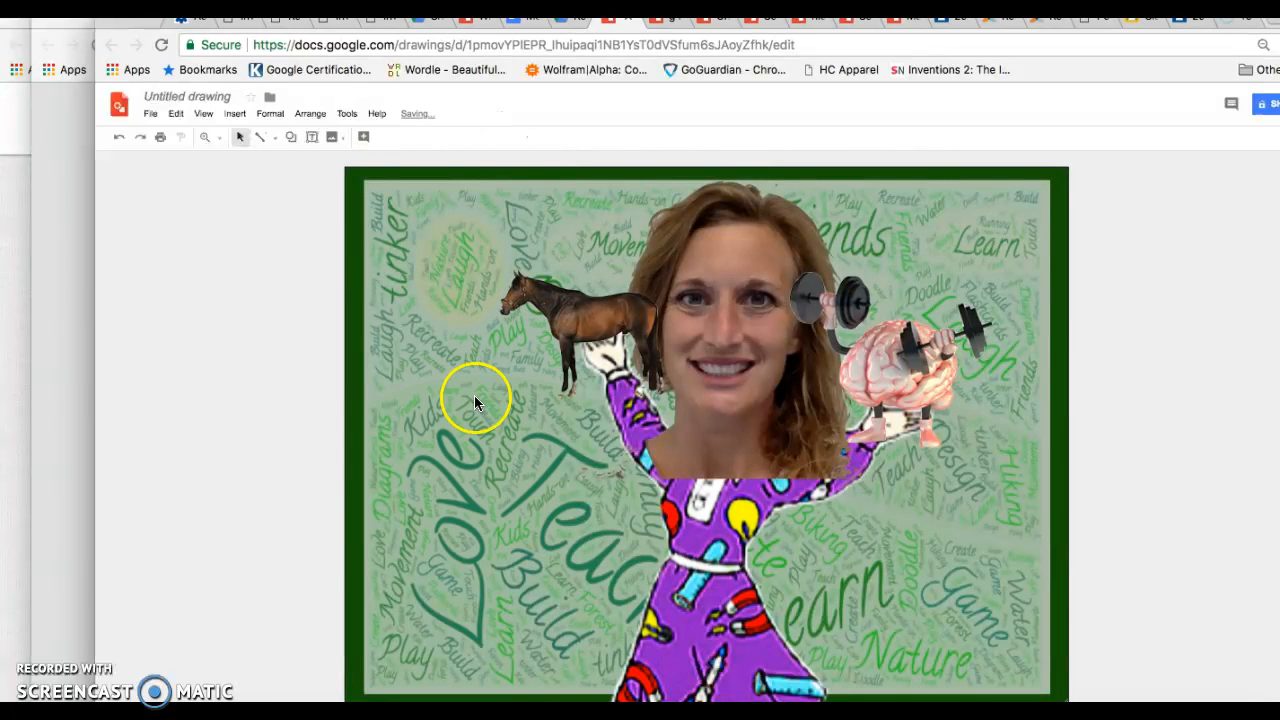
pyautogui.click(287, 137)
pyautogui.click(273, 137)
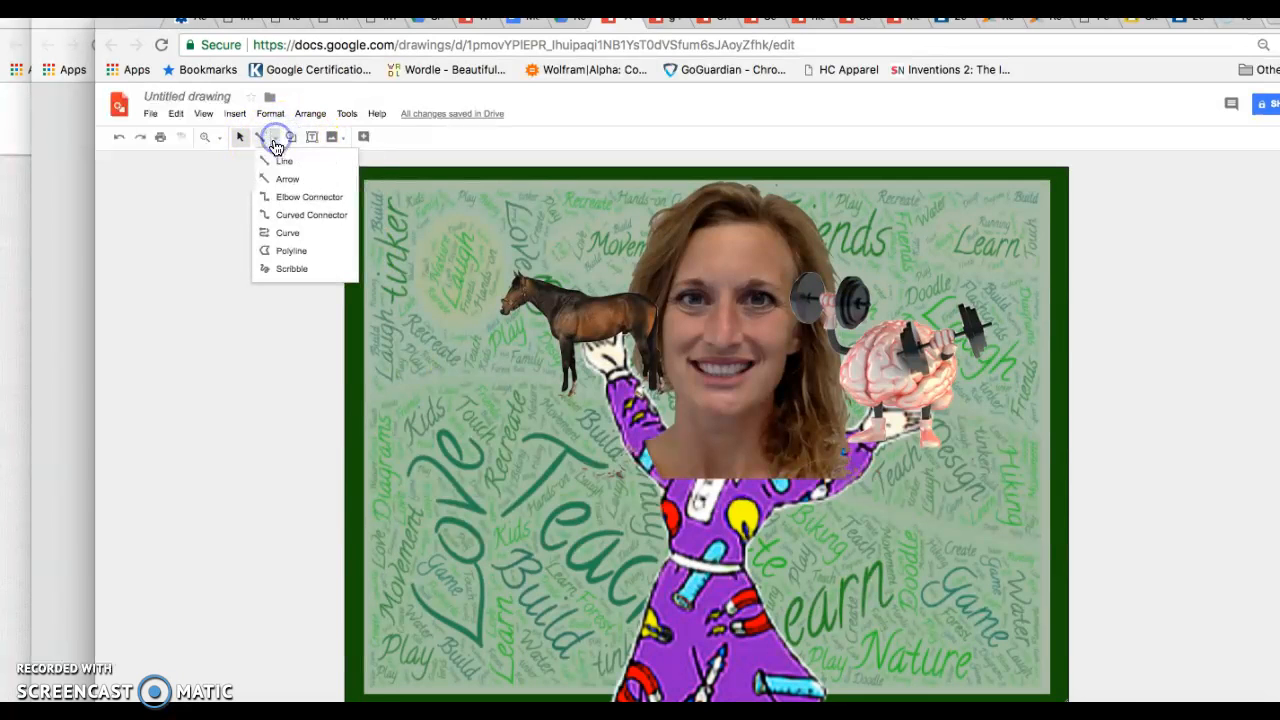
pyautogui.click(287, 177)
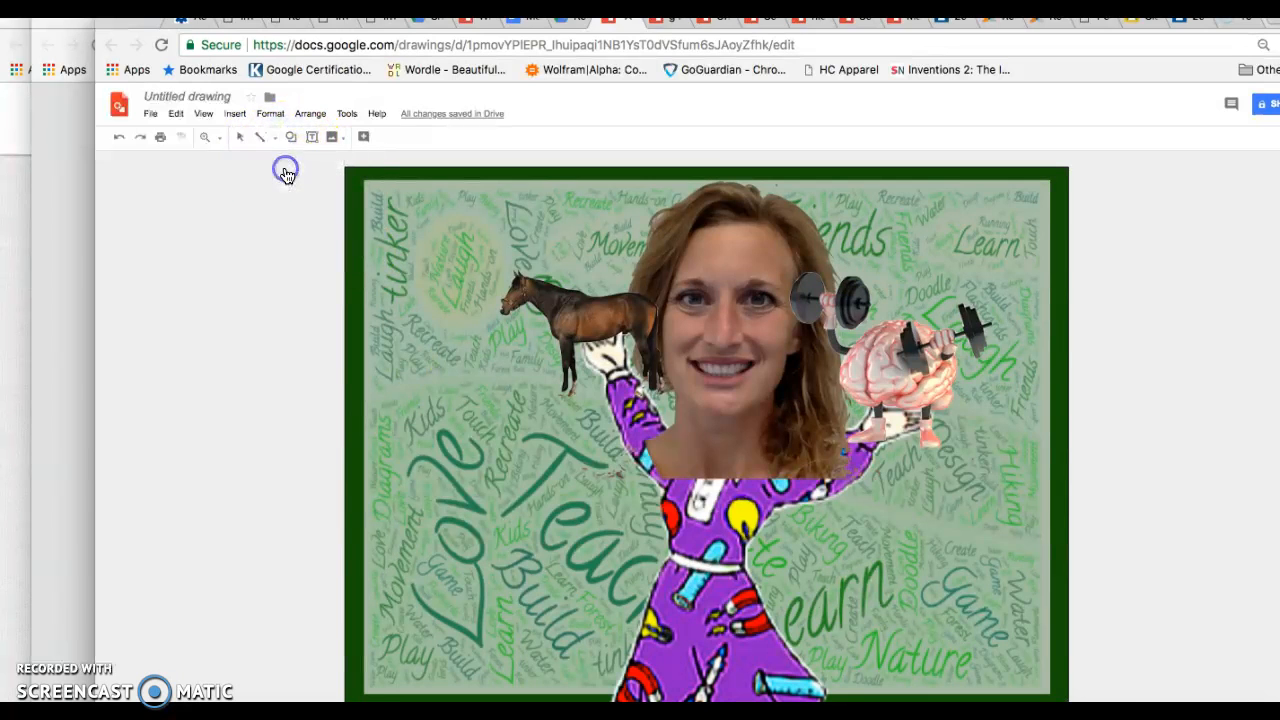
pyautogui.click(275, 139)
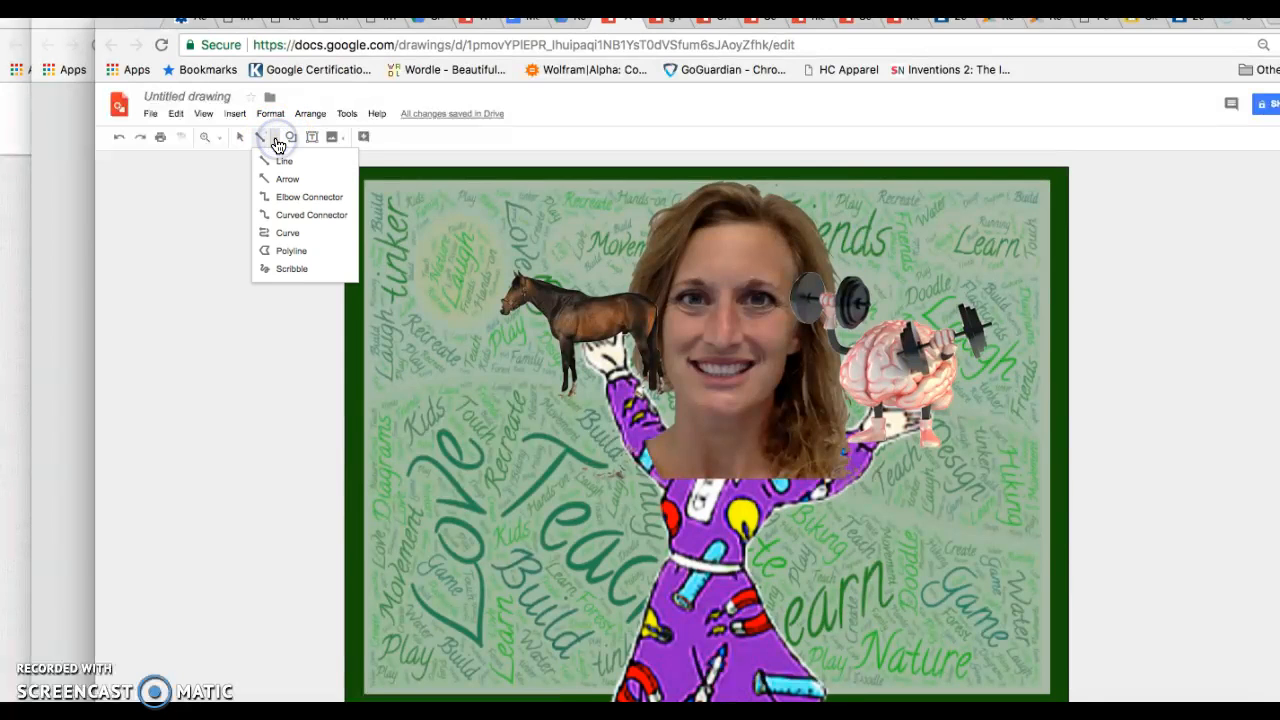
pyautogui.click(283, 162)
pyautogui.moveTo(365, 186)
pyautogui.mouseDown()
pyautogui.moveTo(637, 220)
pyautogui.moveTo(365, 187)
pyautogui.mouseUp()
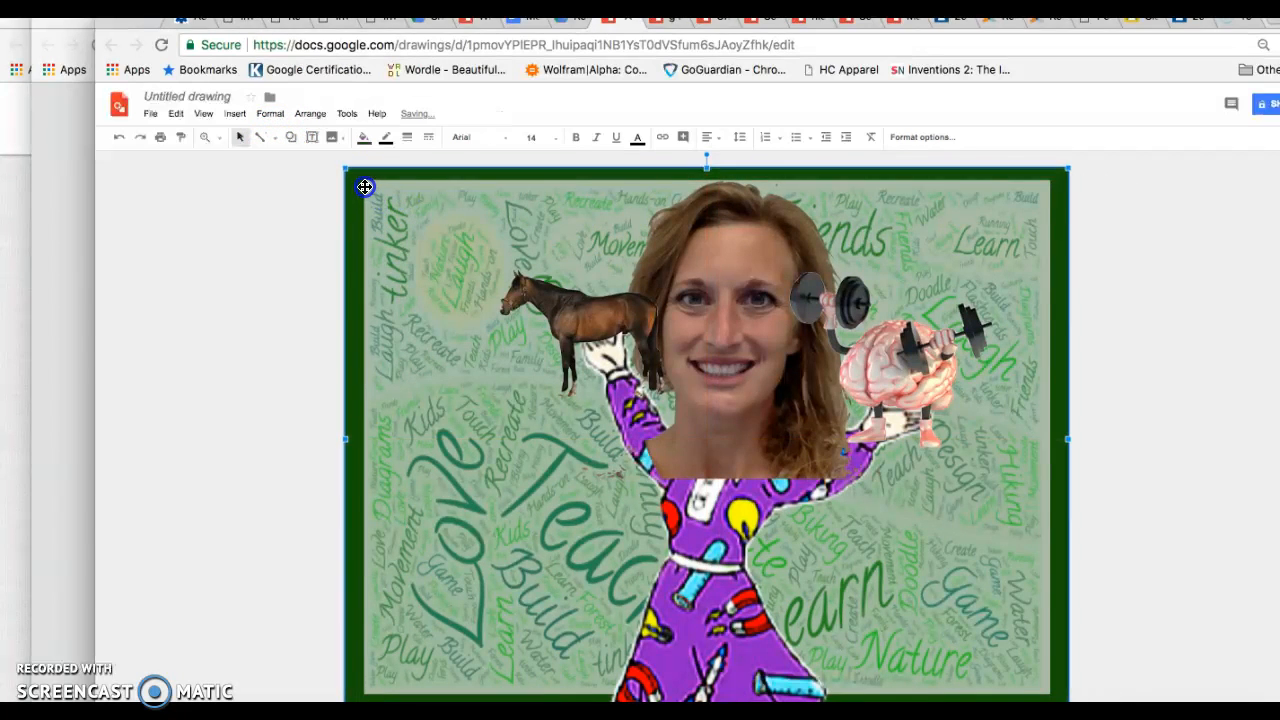
# Draw a straight horizontal line across the top of the word art and give it a thick line weight
pyautogui.click(276, 141)
pyautogui.click(277, 161)
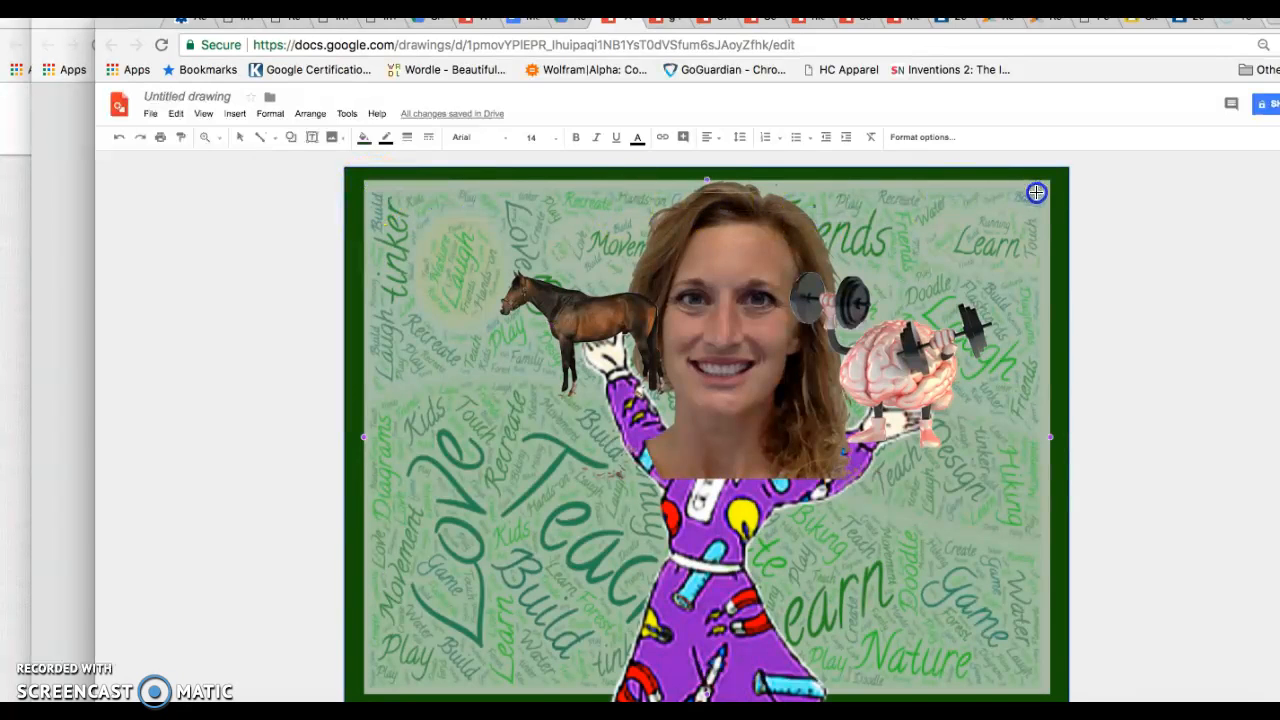
pyautogui.moveTo(1035, 192); pyautogui.dragTo(349, 163)
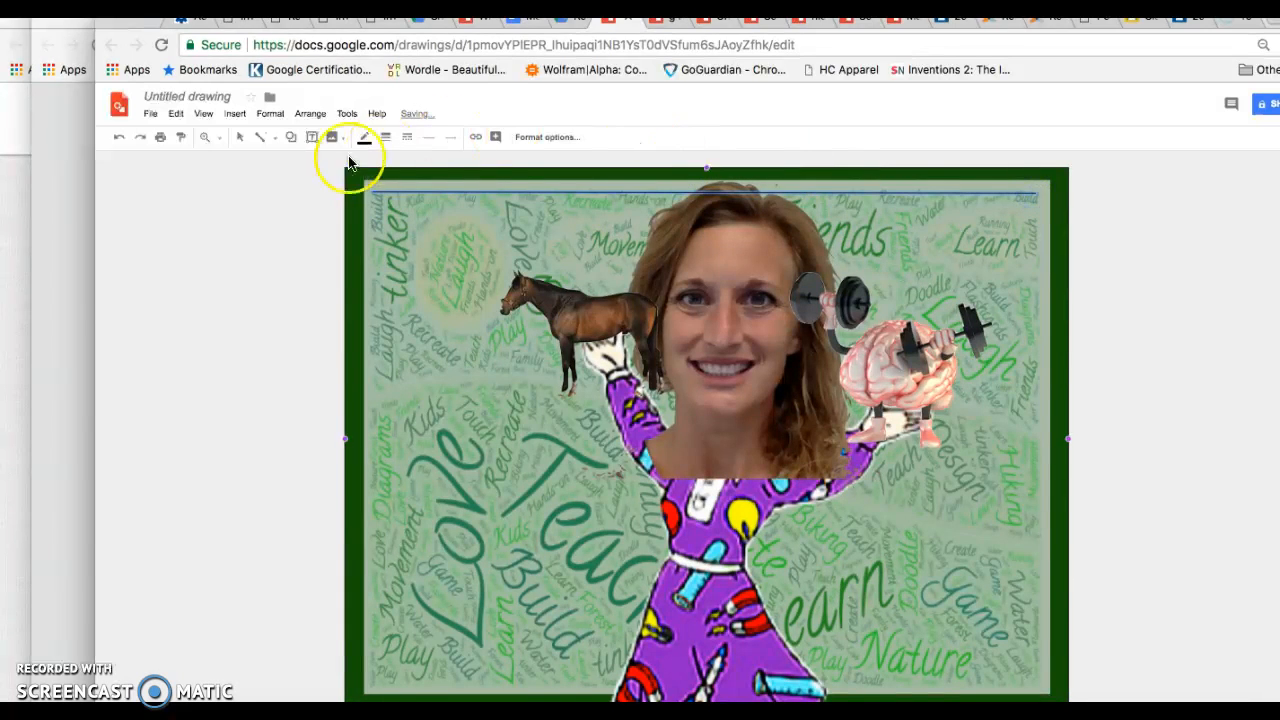
pyautogui.click(388, 140)
pyautogui.click(417, 288)
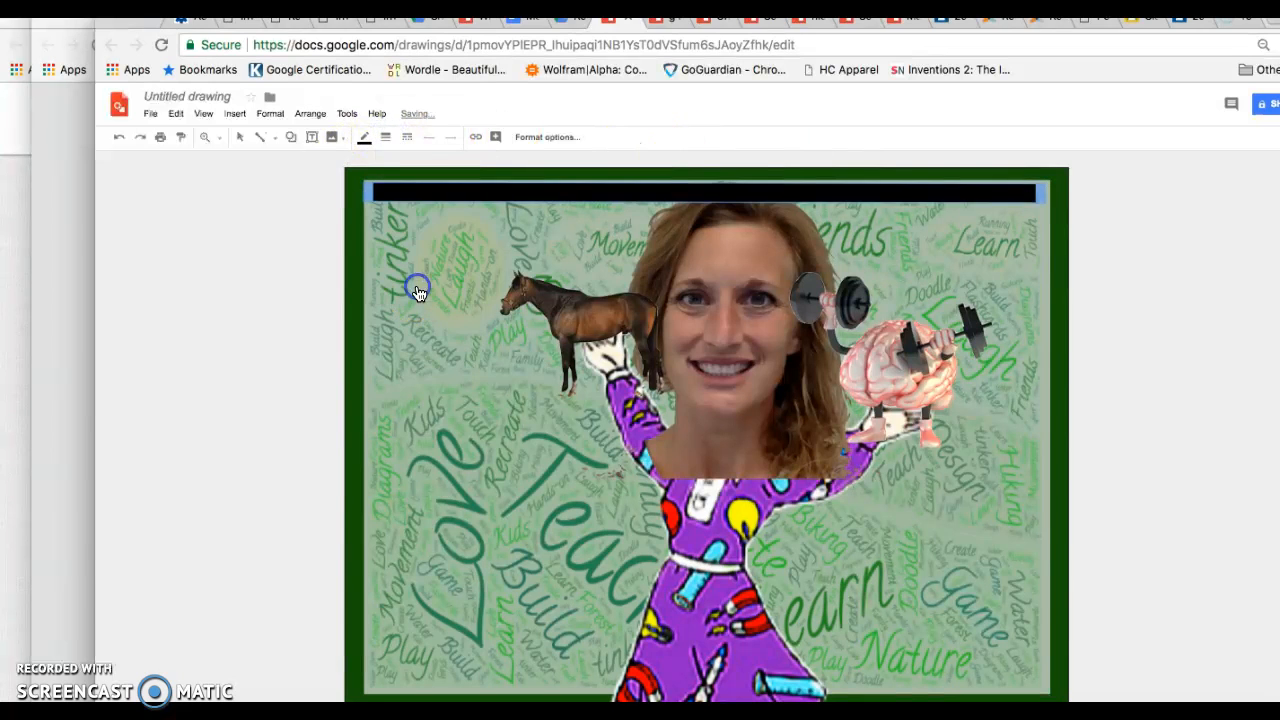
pyautogui.click(386, 140)
pyautogui.click(409, 268)
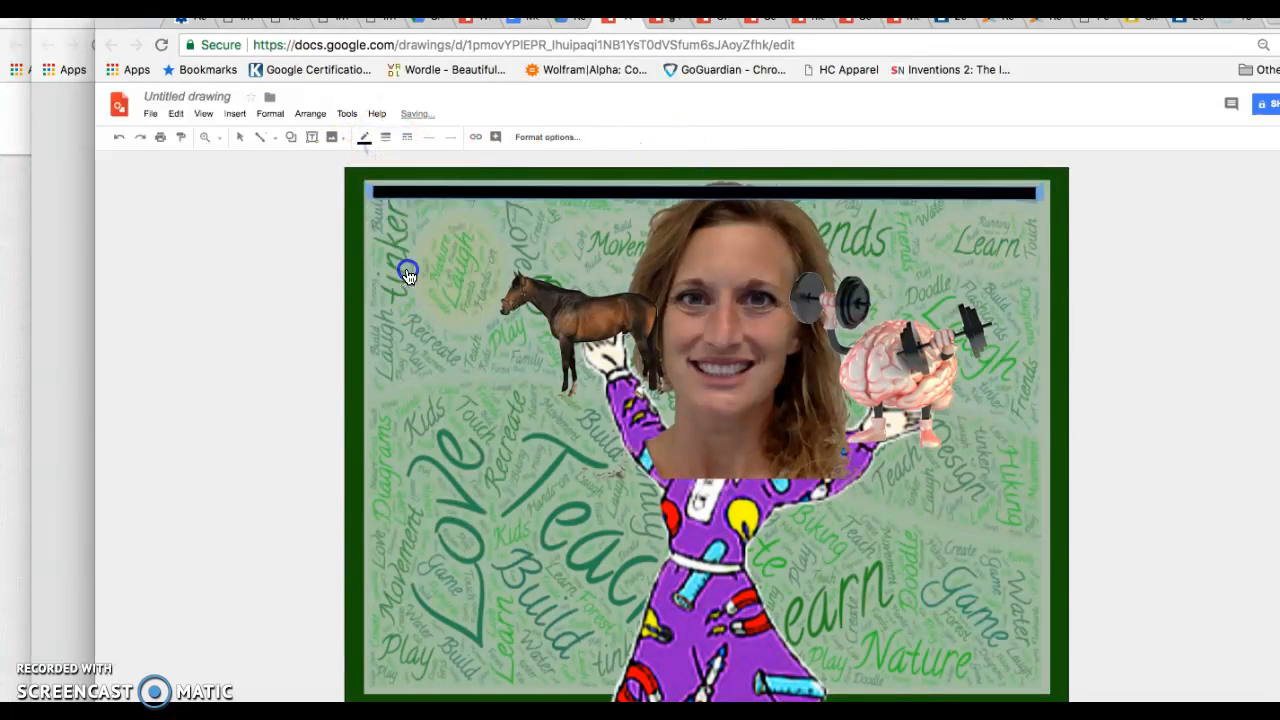
# Give the thick line a dash-dot pattern and colour it bright green
pyautogui.click(407, 137)
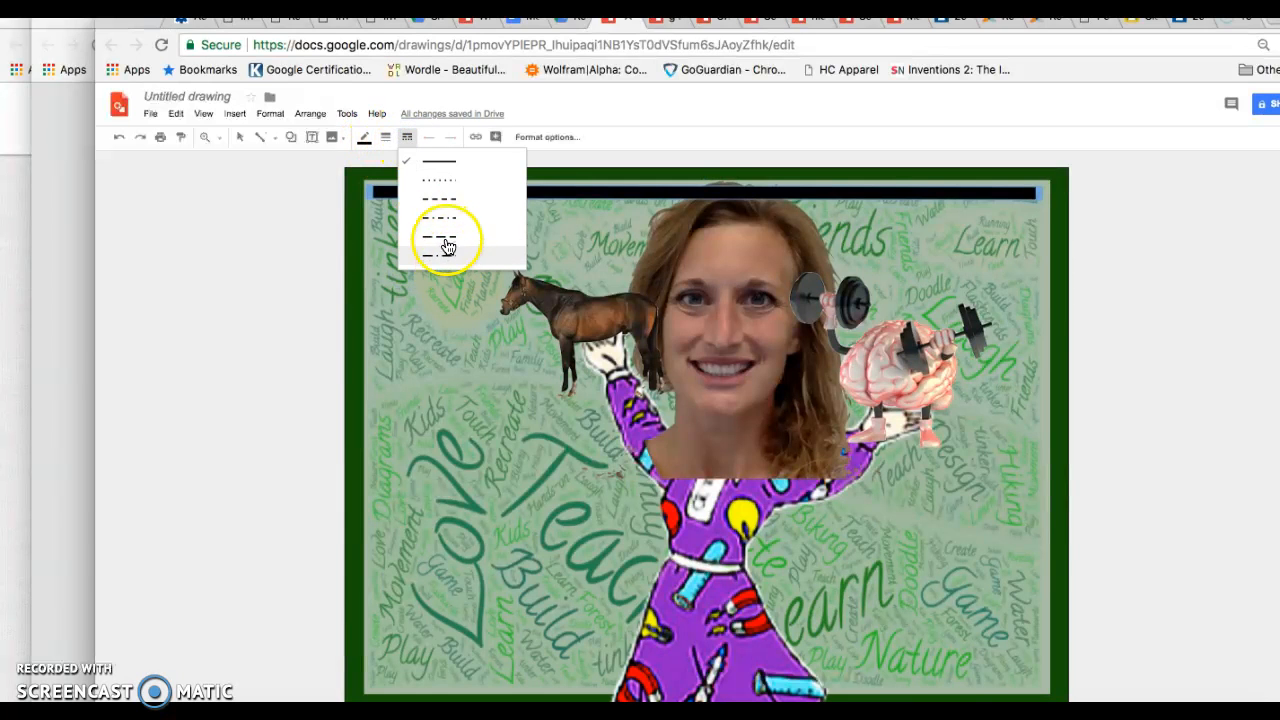
pyautogui.click(446, 222)
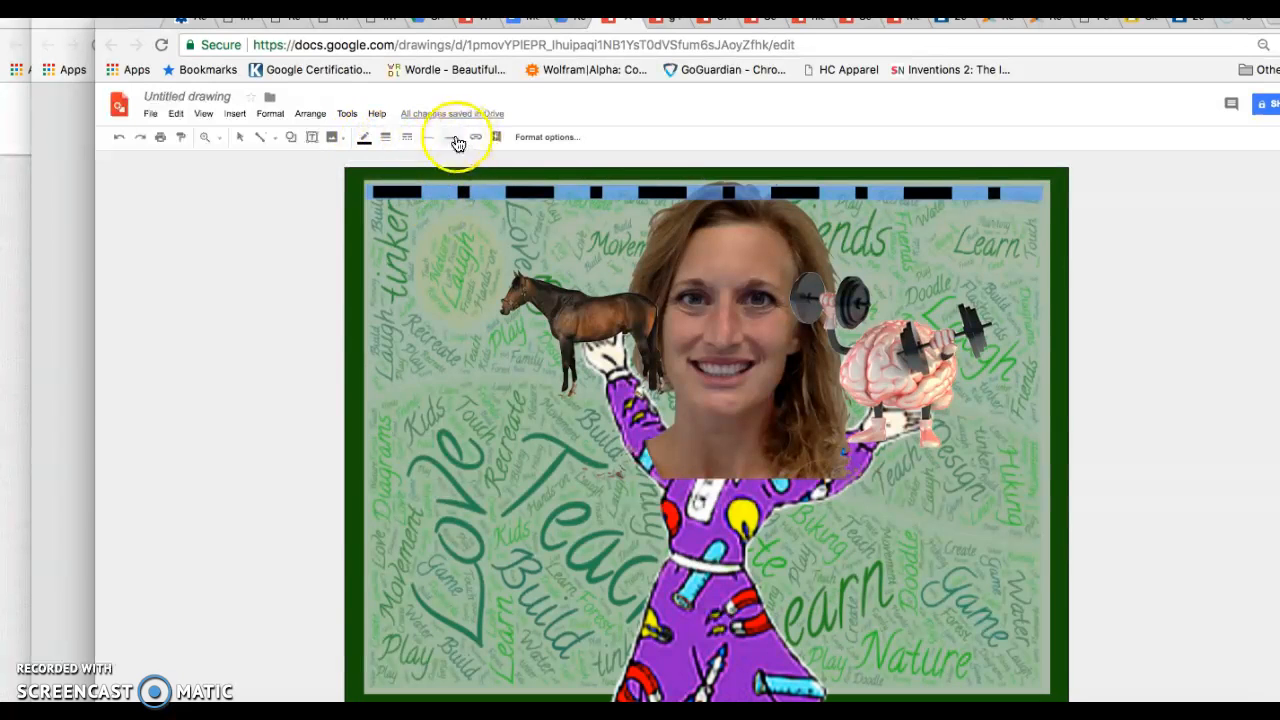
pyautogui.click(364, 140)
pyautogui.click(424, 268)
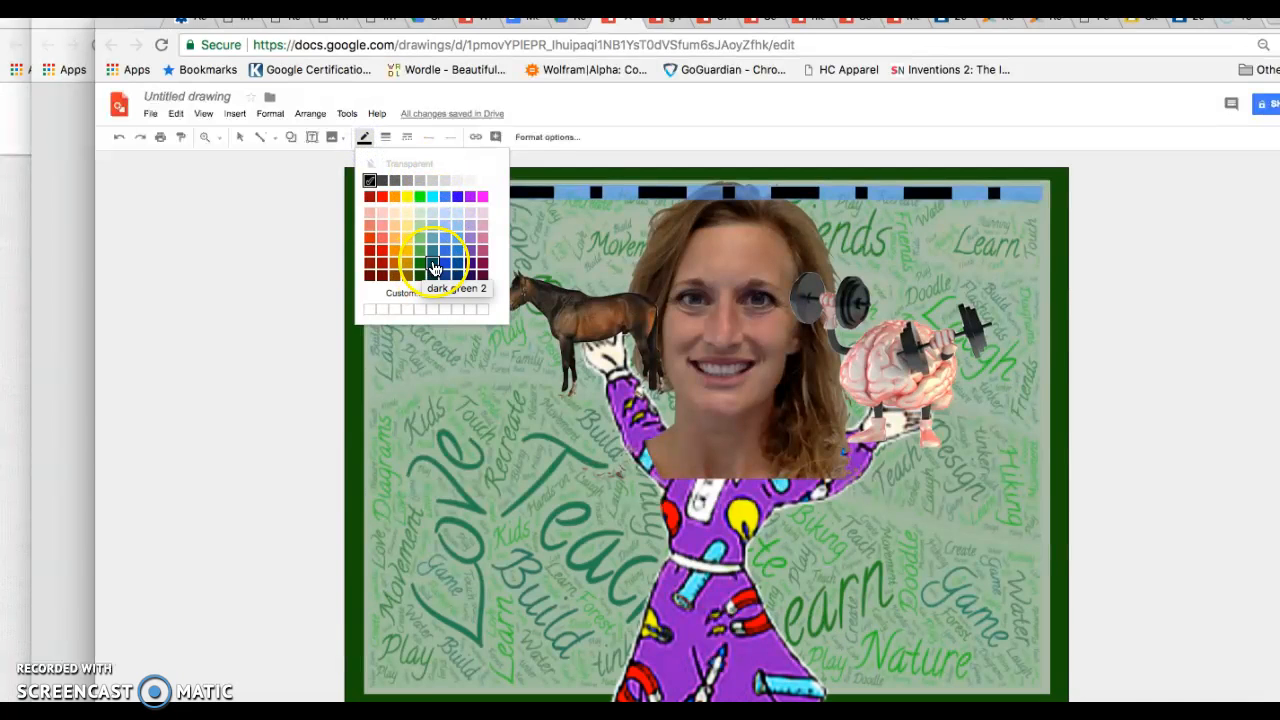
pyautogui.click(423, 205)
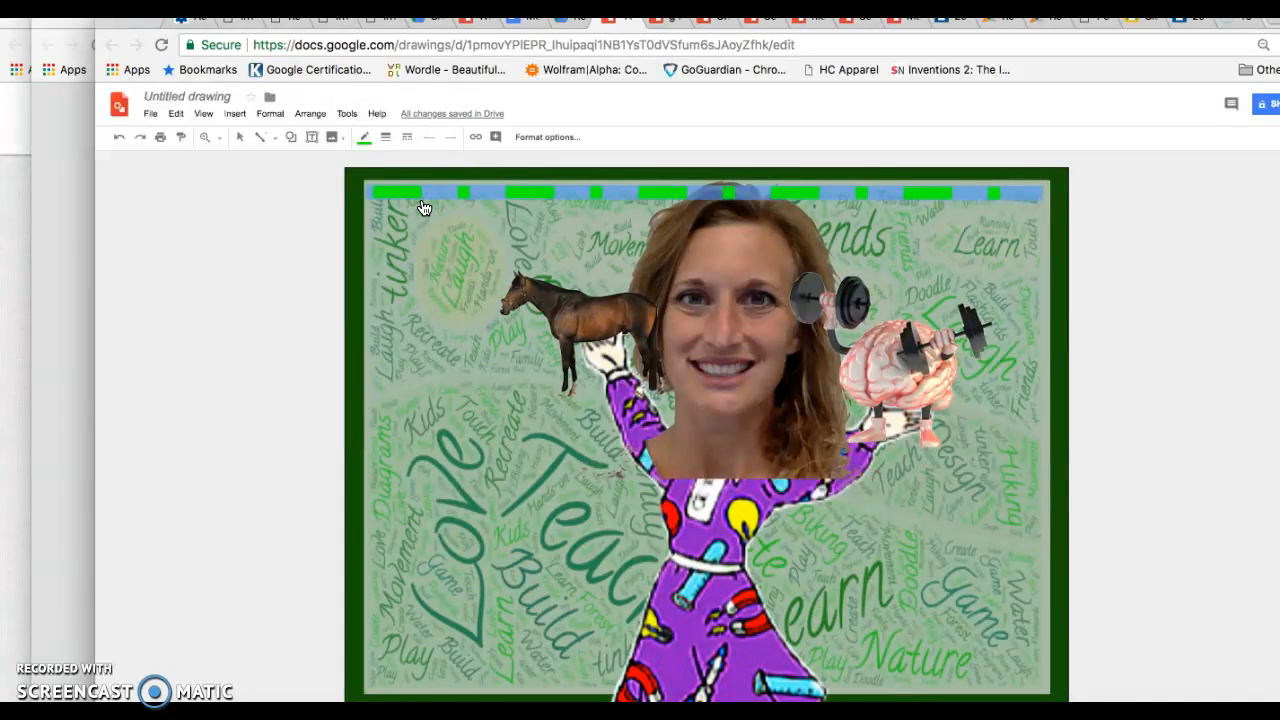
# Delete the stray diagonal line and move the green dash-dot line up against the inner edge of the dark green border
pyautogui.moveTo(944, 191); pyautogui.dragTo(1010, 256)
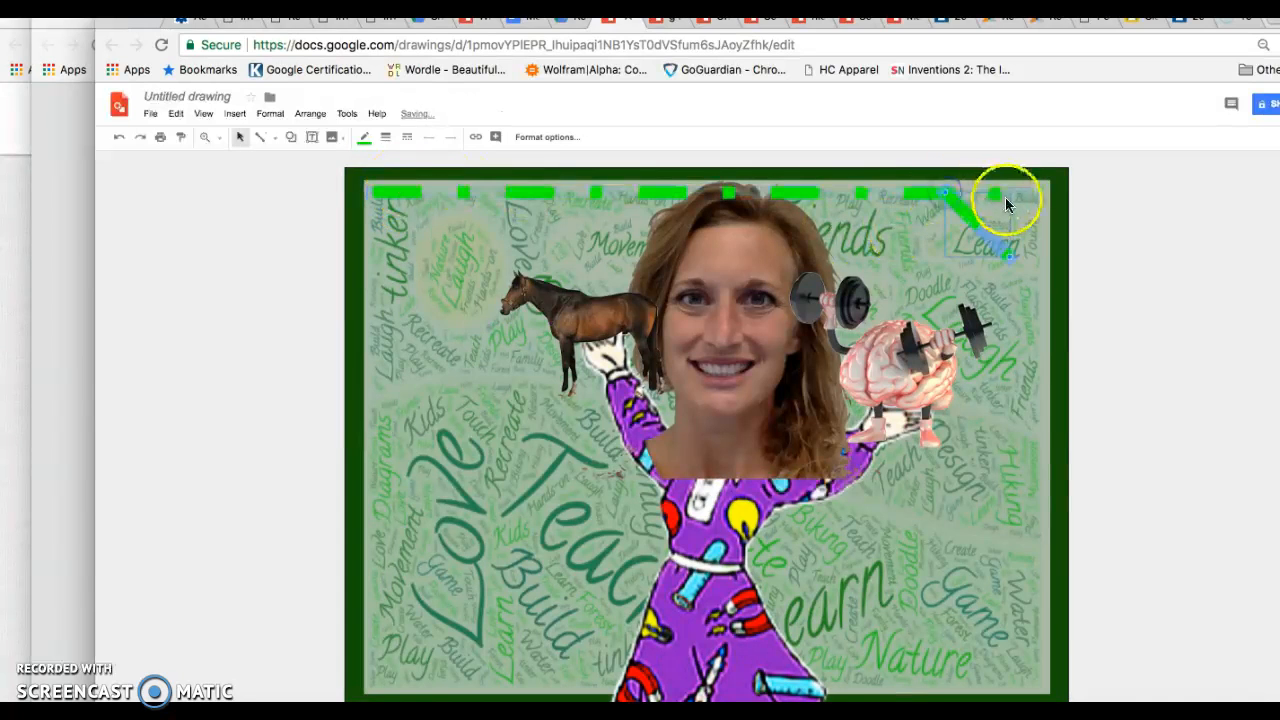
pyautogui.press('BackSpace')
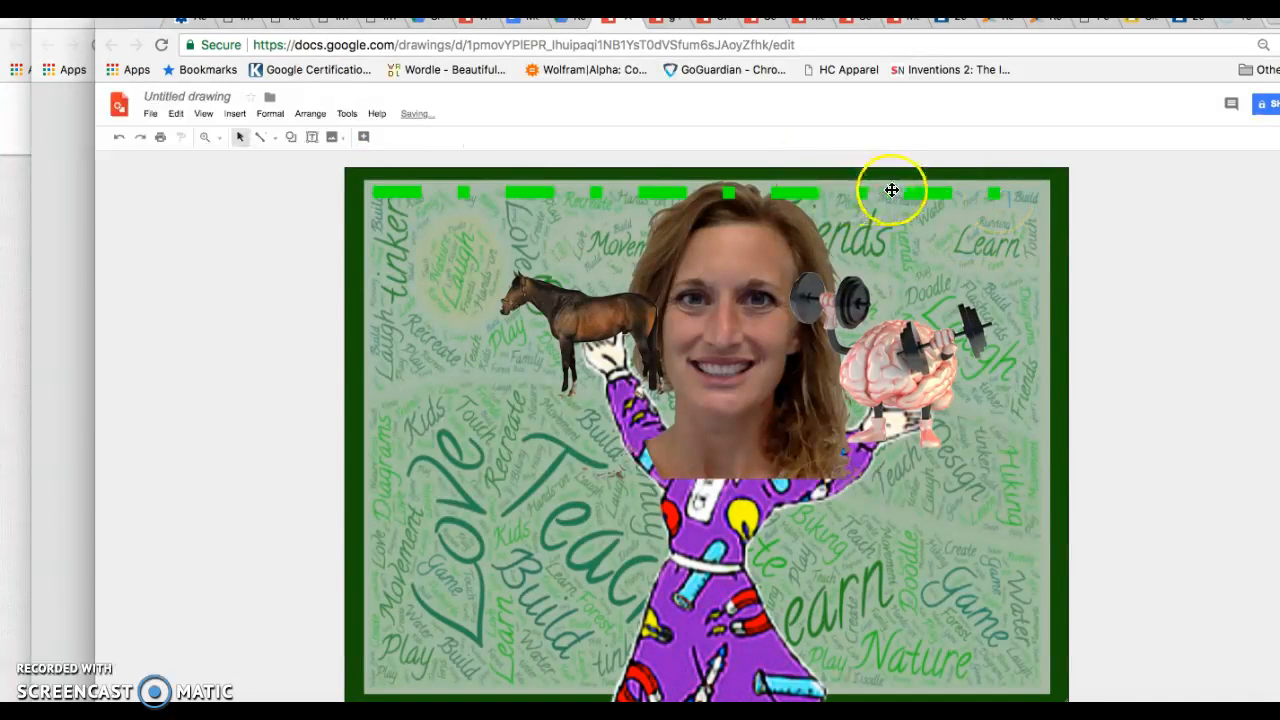
pyautogui.click(893, 191)
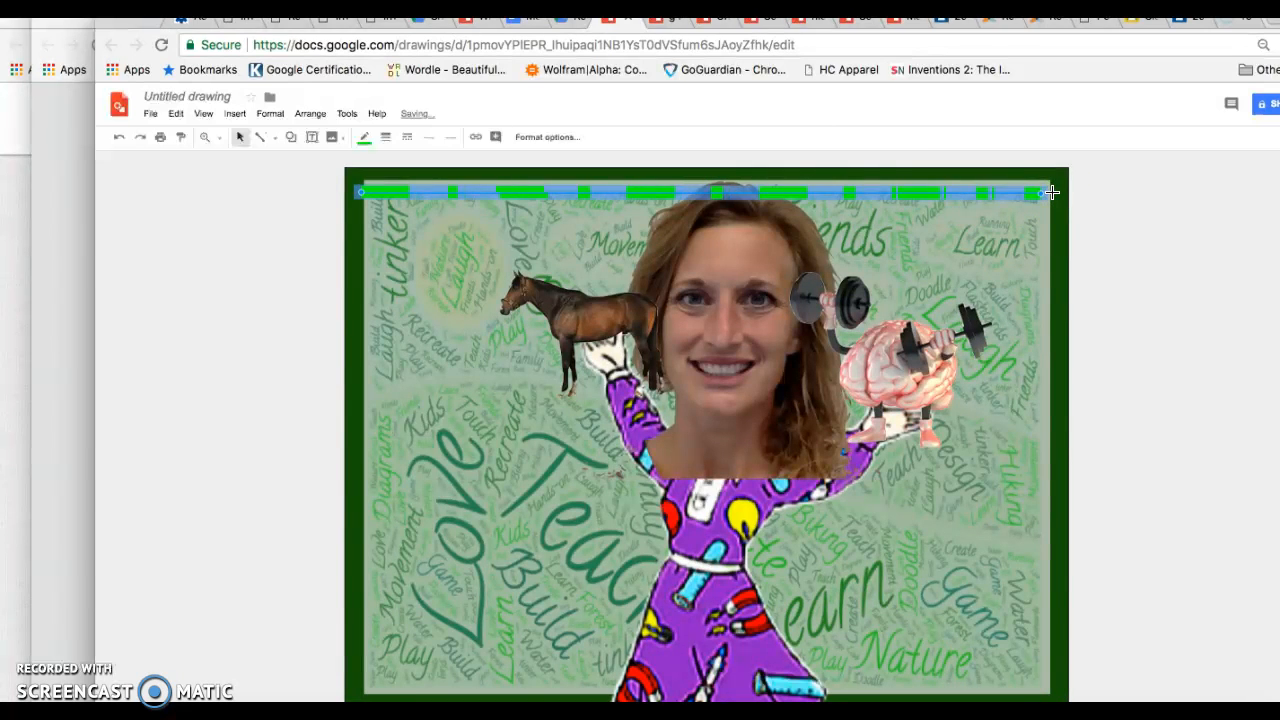
pyautogui.press('Up')
pyautogui.press('Up')
pyautogui.press('Down')
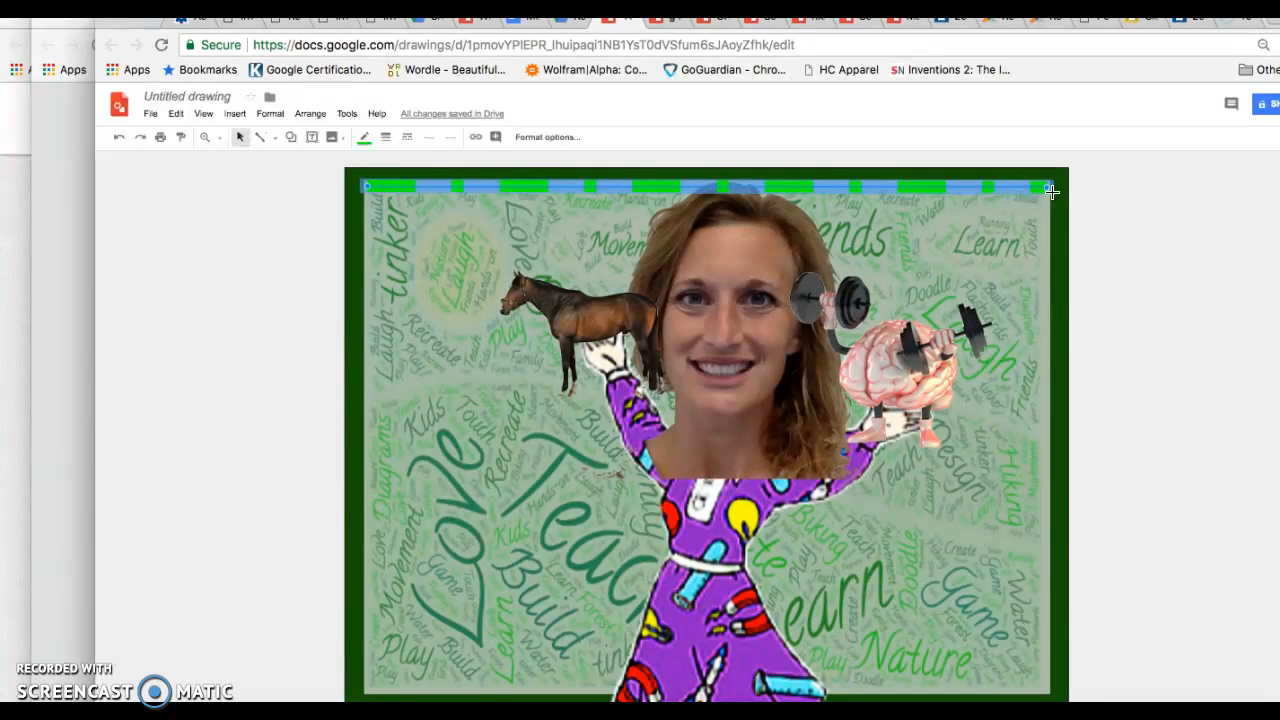
# Duplicate the green dash-dot line and align the copy along the bottom inner edge of the dark green border
pyautogui.hotkey('ctrl', 'd')
pyautogui.moveTo(613, 278); pyautogui.dragTo(668, 695)
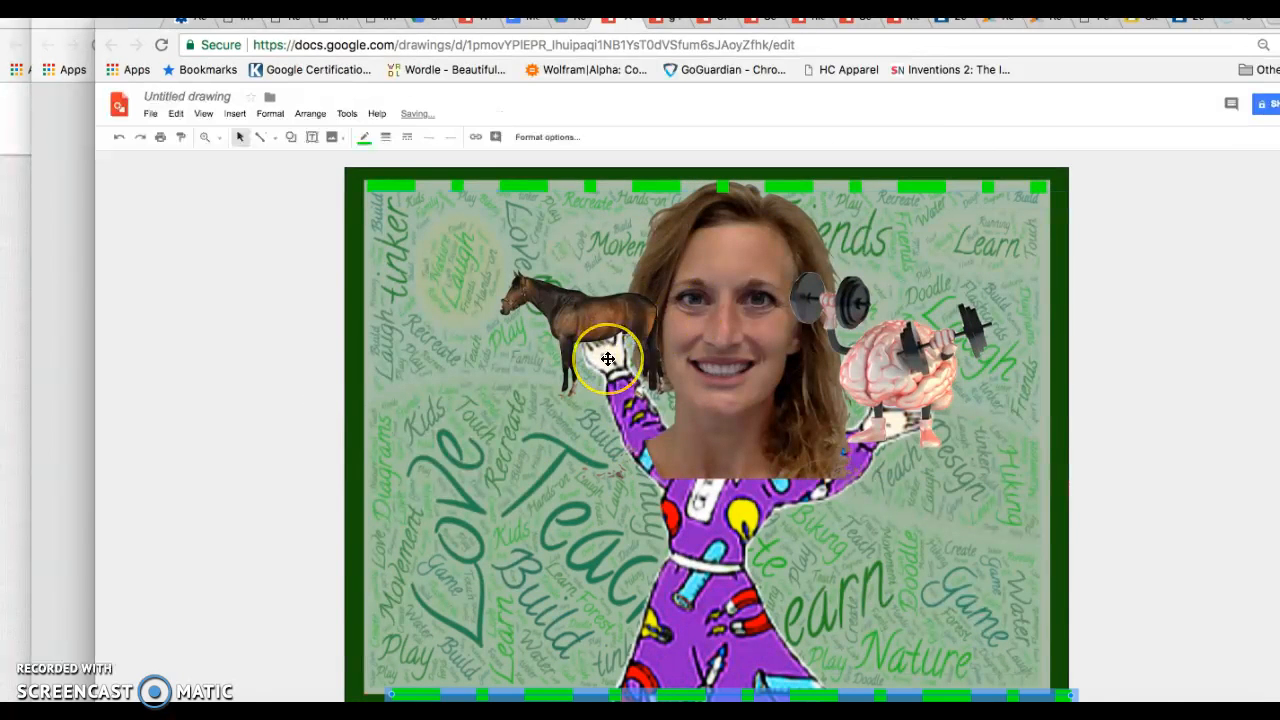
pyautogui.press('Left')
pyautogui.press('Left')
pyautogui.press('Left')
pyautogui.press('Left')
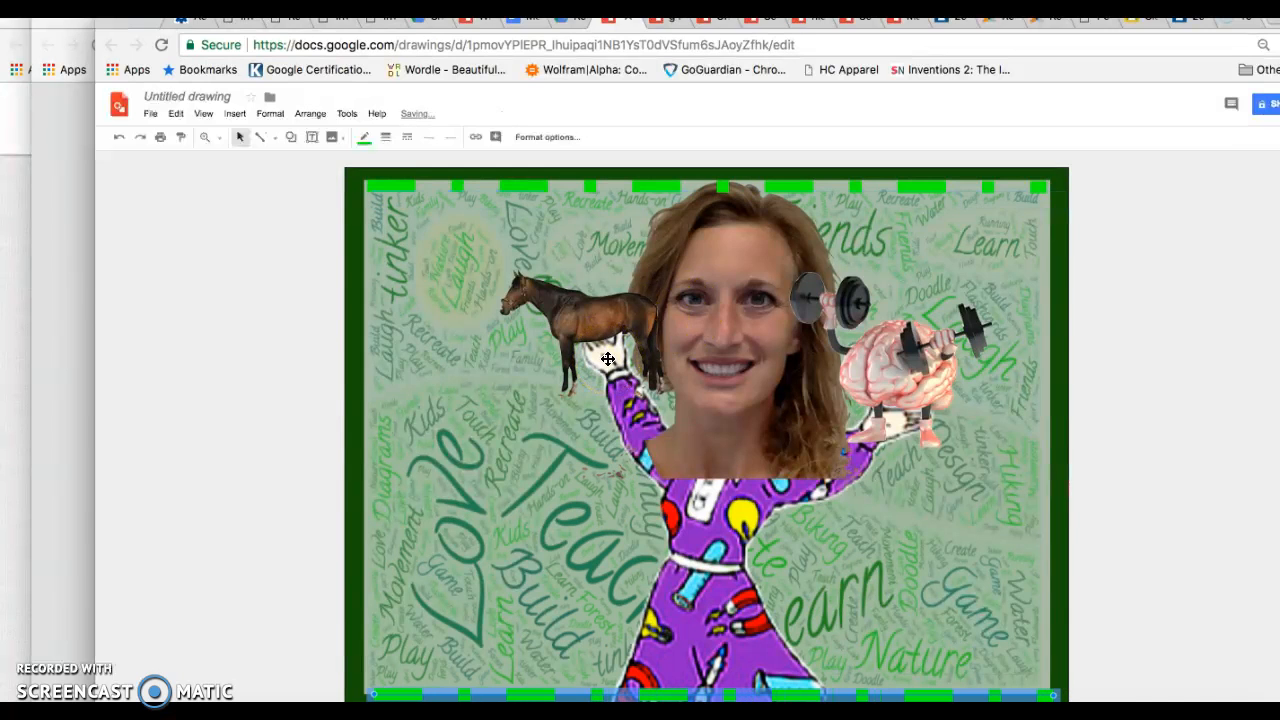
pyautogui.press('Right')
# Add another copy of the green dash-dot line and turn it vertical along the border's left inner edge
pyautogui.hotkey('ctrl', 'v')
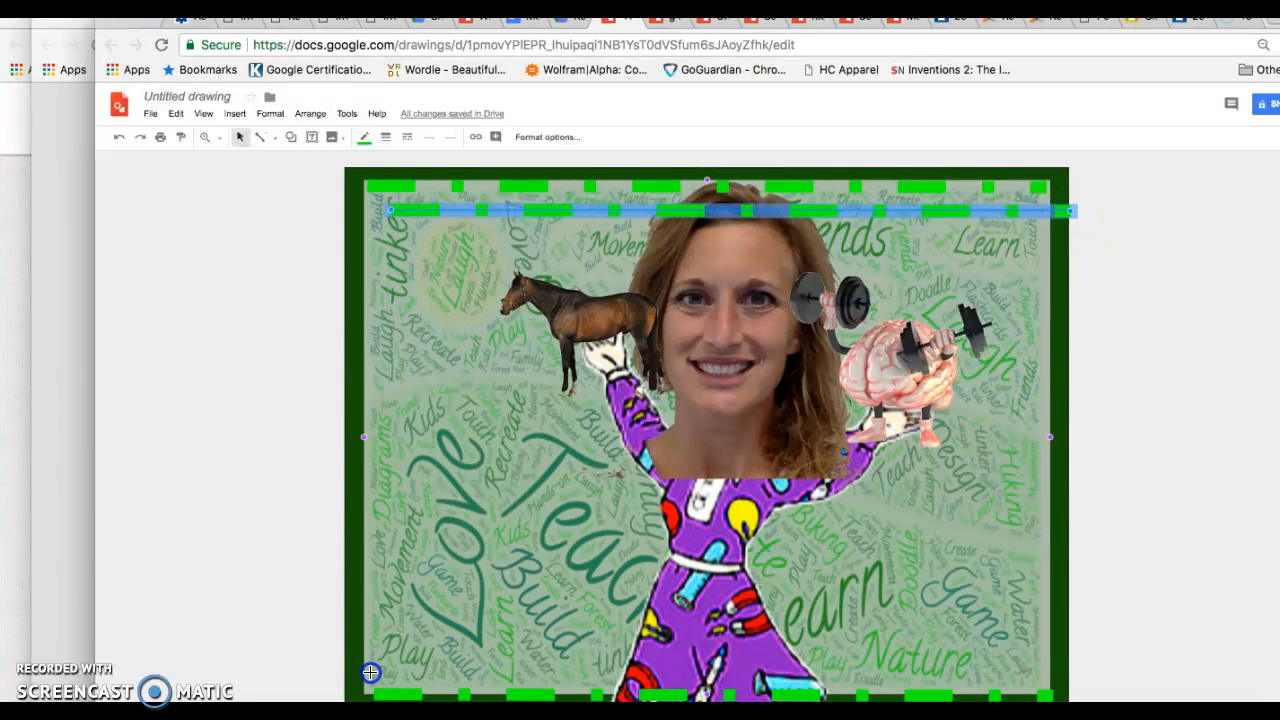
pyautogui.moveTo(373, 679); pyautogui.dragTo(373, 679)
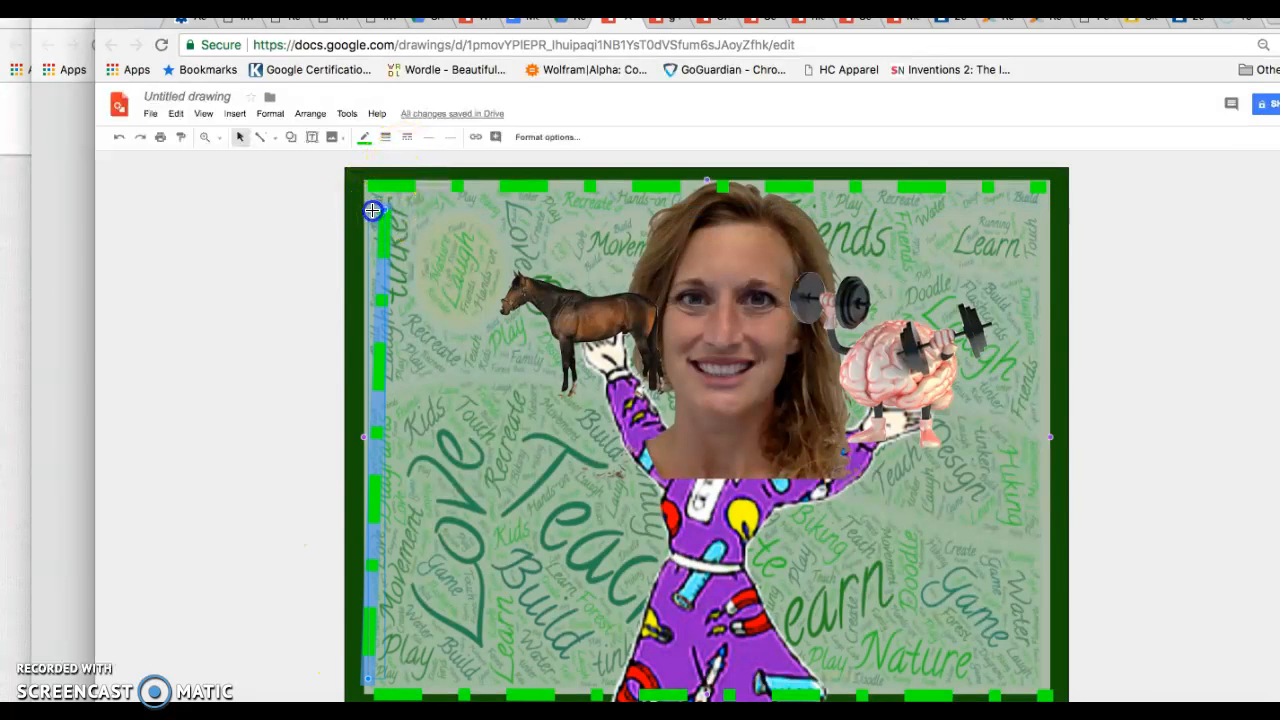
pyautogui.moveTo(362, 211); pyautogui.dragTo(370, 211)
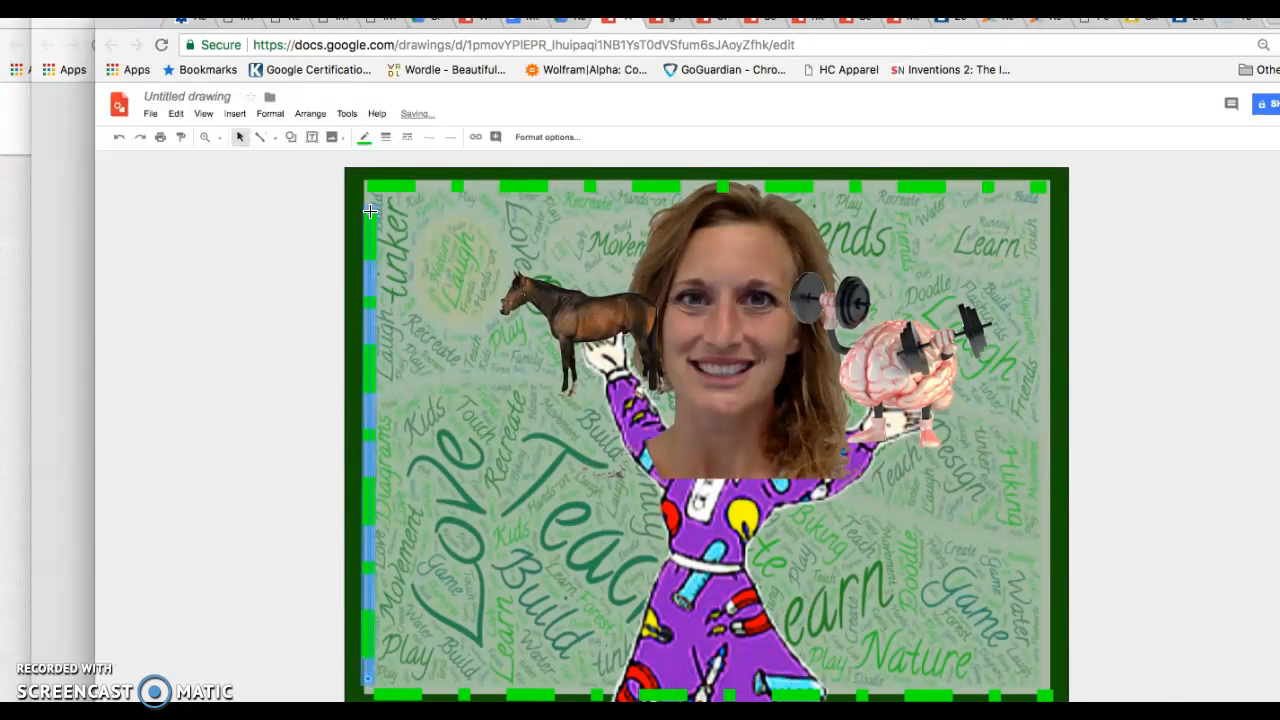
# Copy the vertical green dash-dot line and place the copy against the right inner edge of the border
pyautogui.press('super+v')
pyautogui.moveTo(389, 262); pyautogui.dragTo(389, 262)
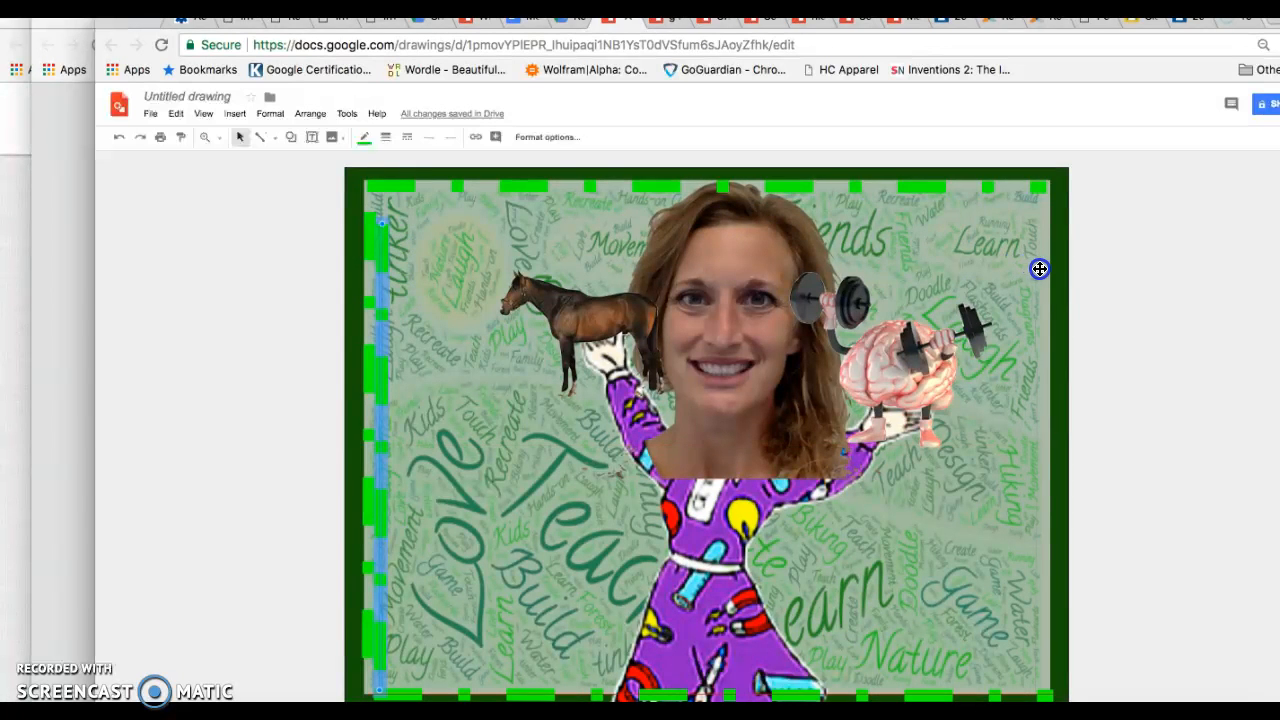
pyautogui.moveTo(1043, 268); pyautogui.dragTo(1043, 268)
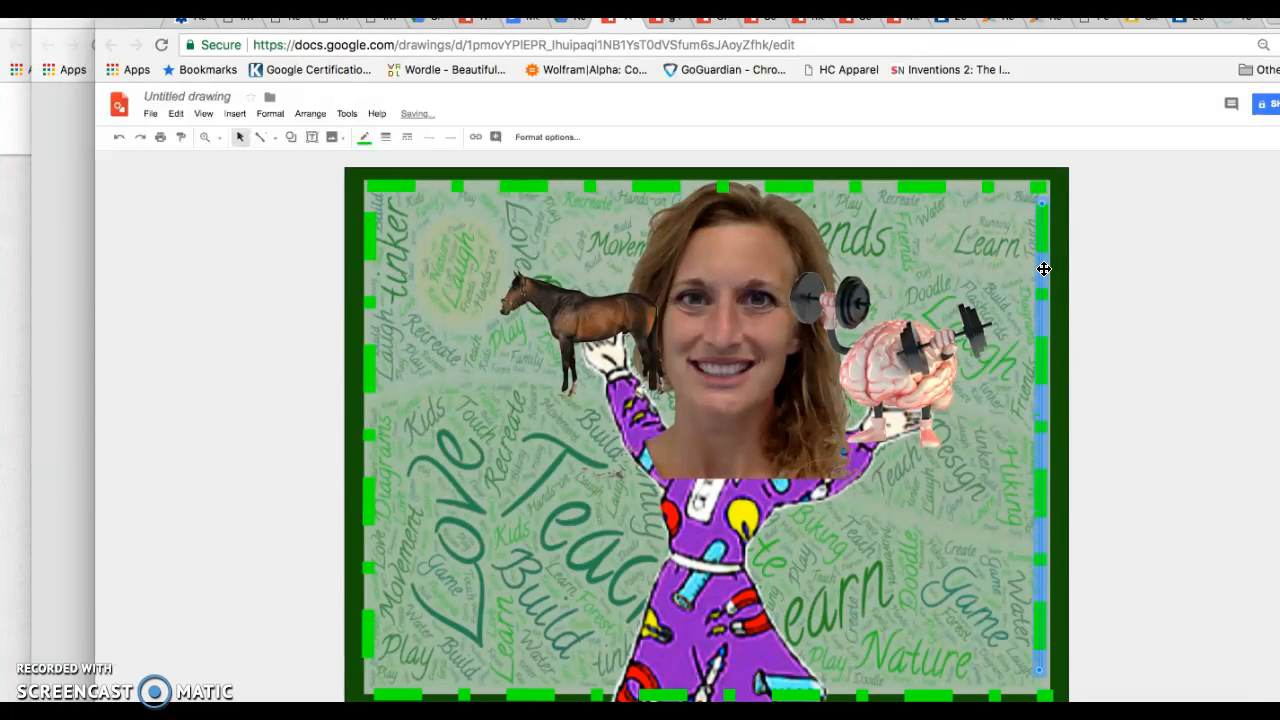
pyautogui.press('Right')
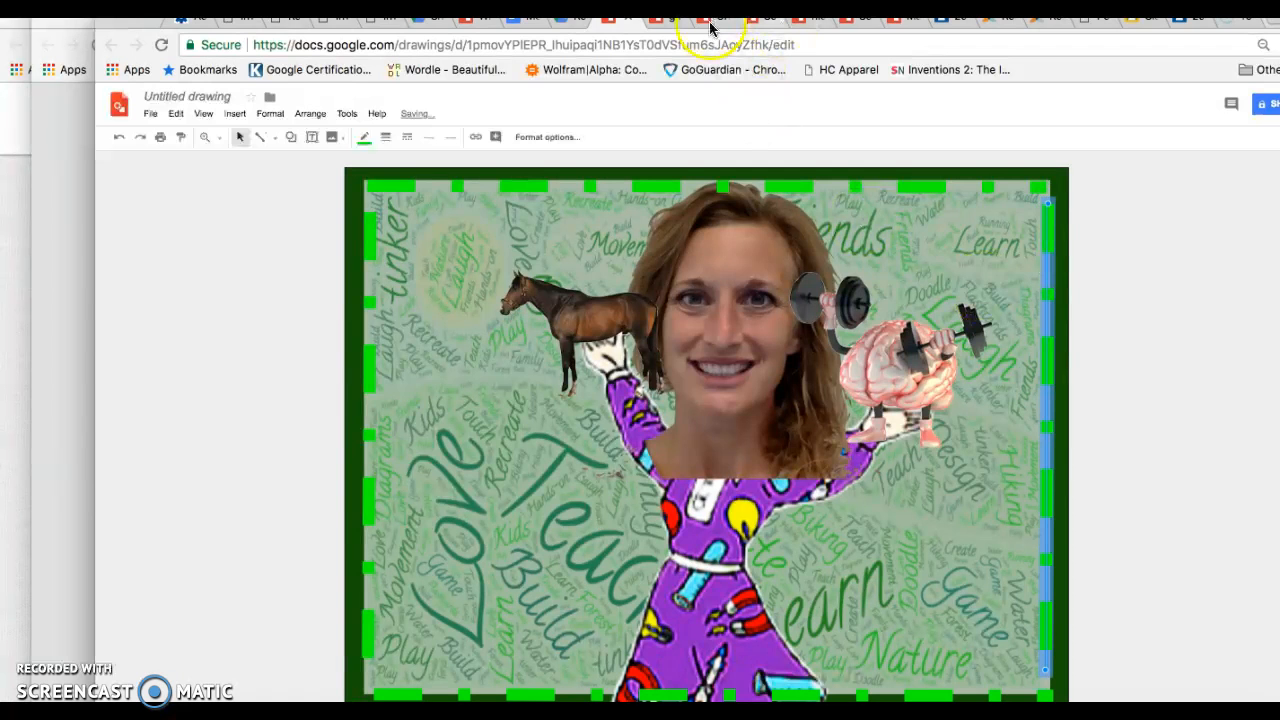
# Switch to Google Classroom and review the IMPACT poster goals announcement and the Self IMPACT Posters assignment from the 2020 STEM class calendar
pyautogui.click(958, 24)
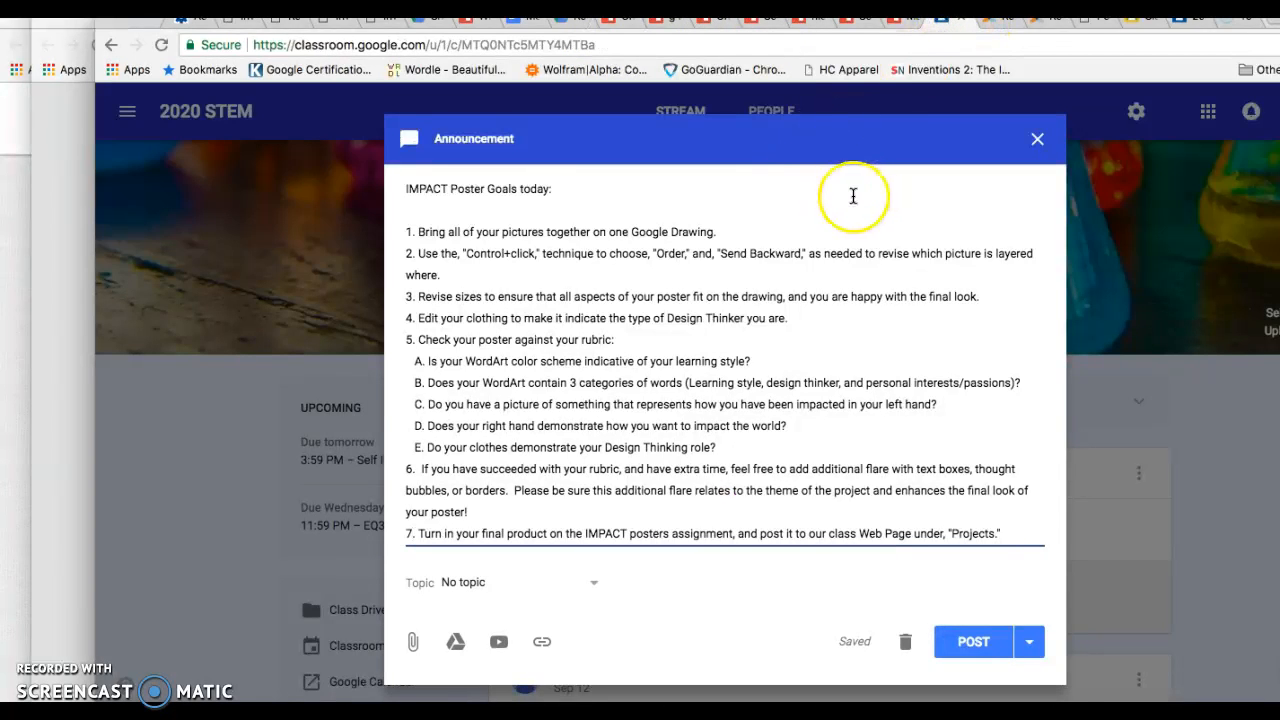
pyautogui.click(1190, 24)
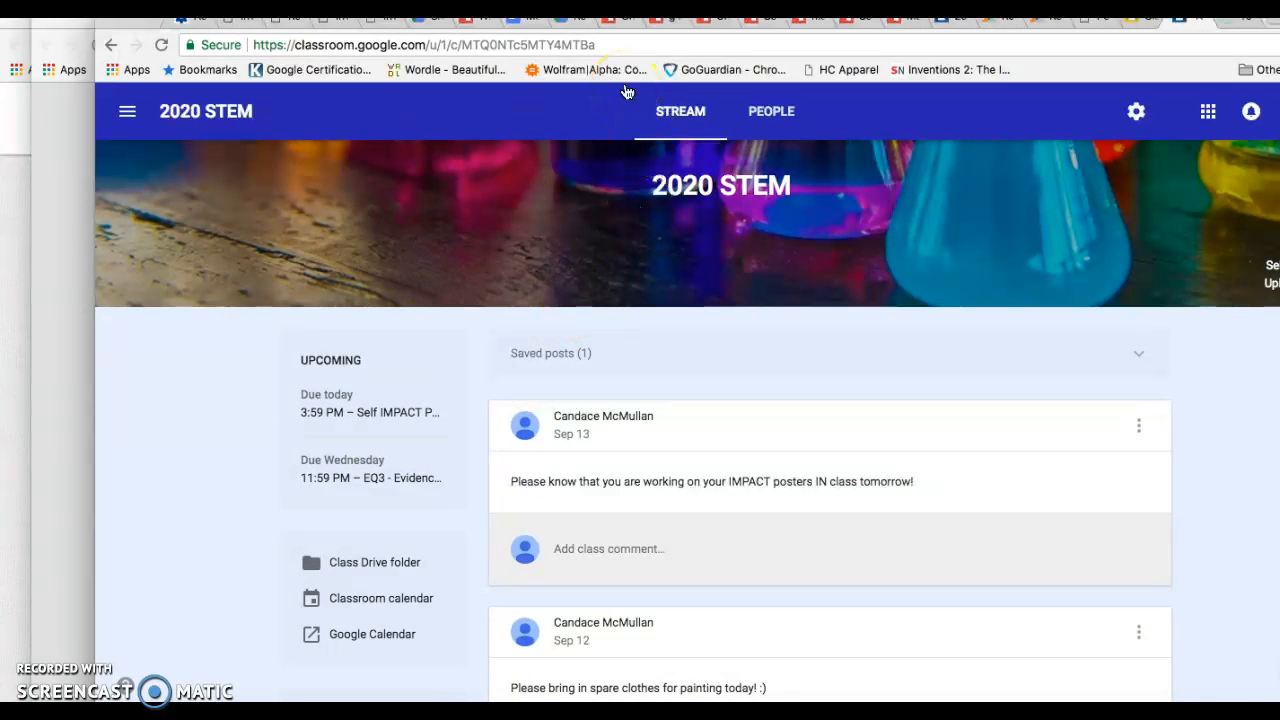
pyautogui.click(401, 600)
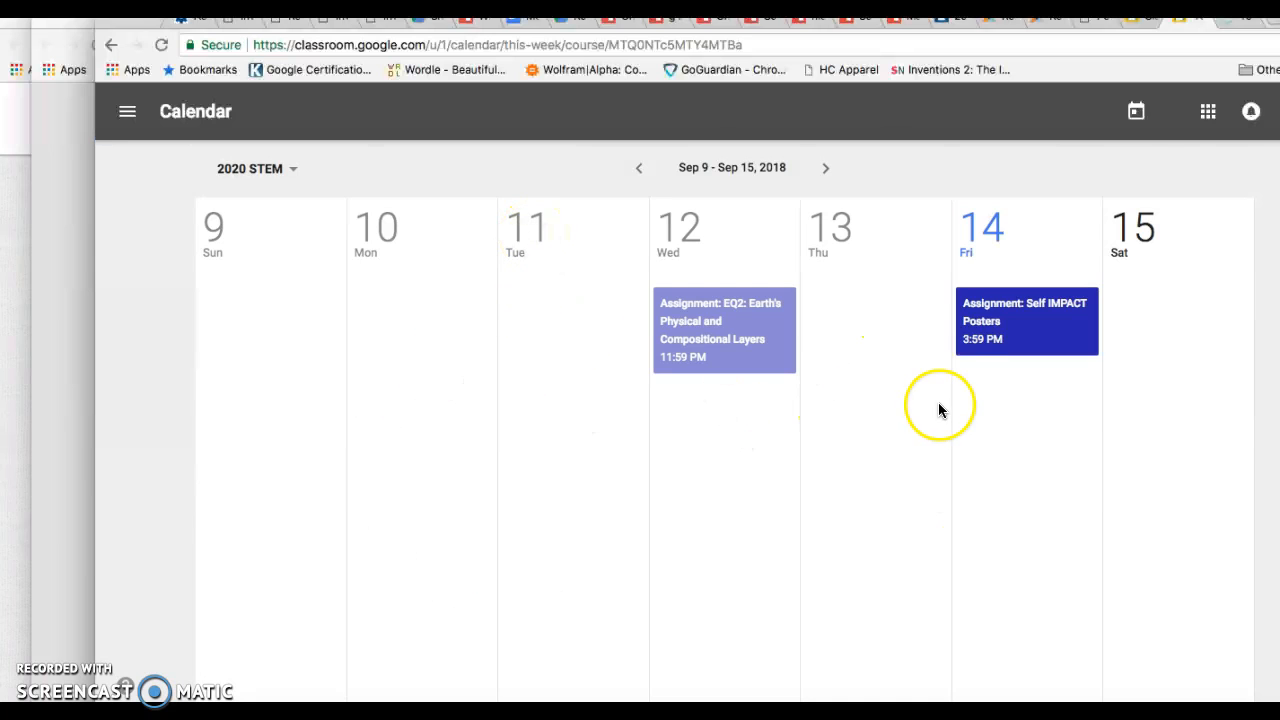
pyautogui.click(1034, 318)
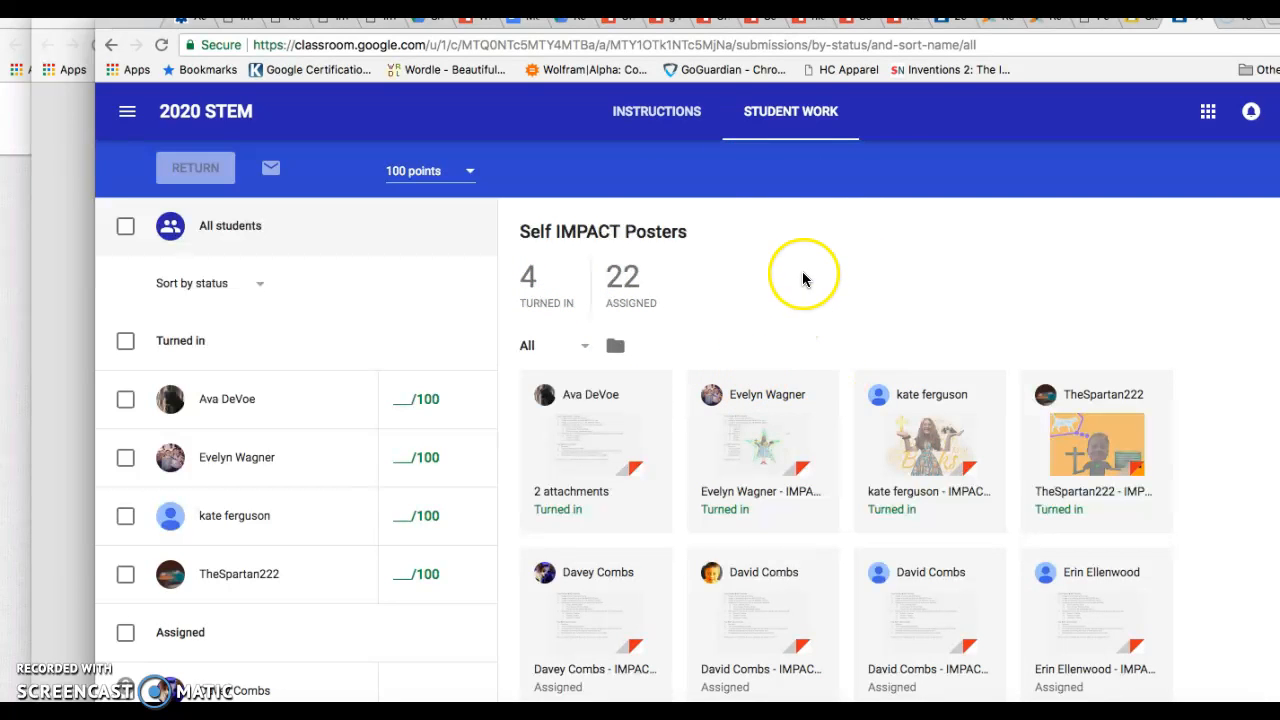
pyautogui.click(955, 20)
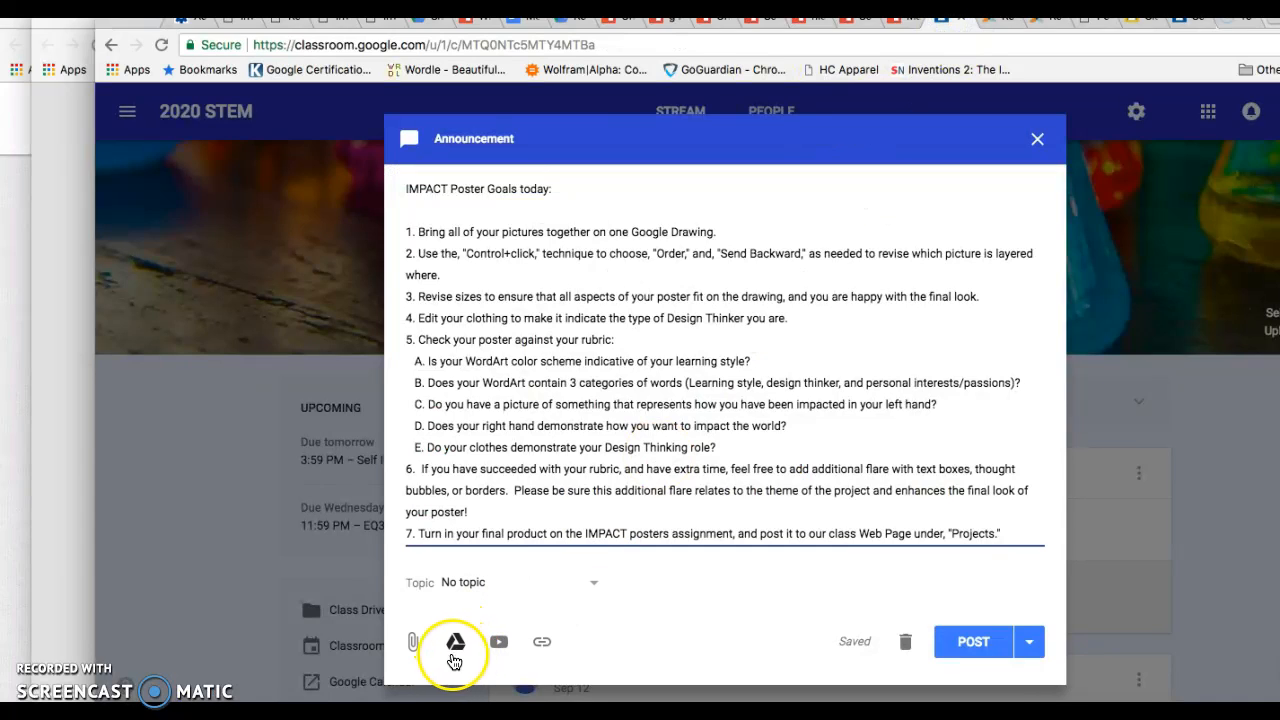